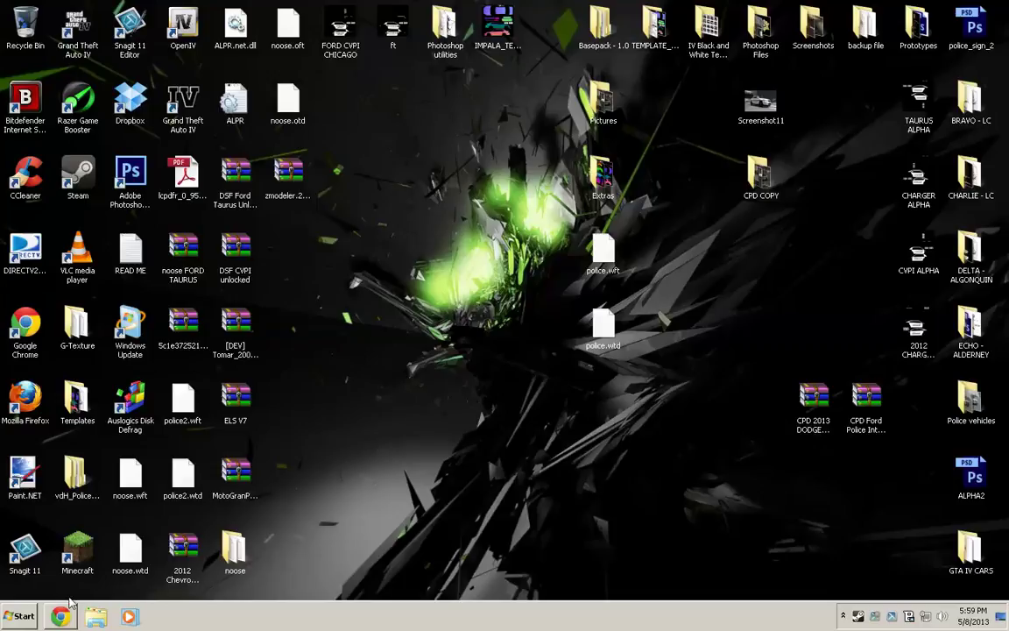
# Step: Restore the Chrome window showing the LCPDFR.com home page
pyautogui.moveTo(69, 611)
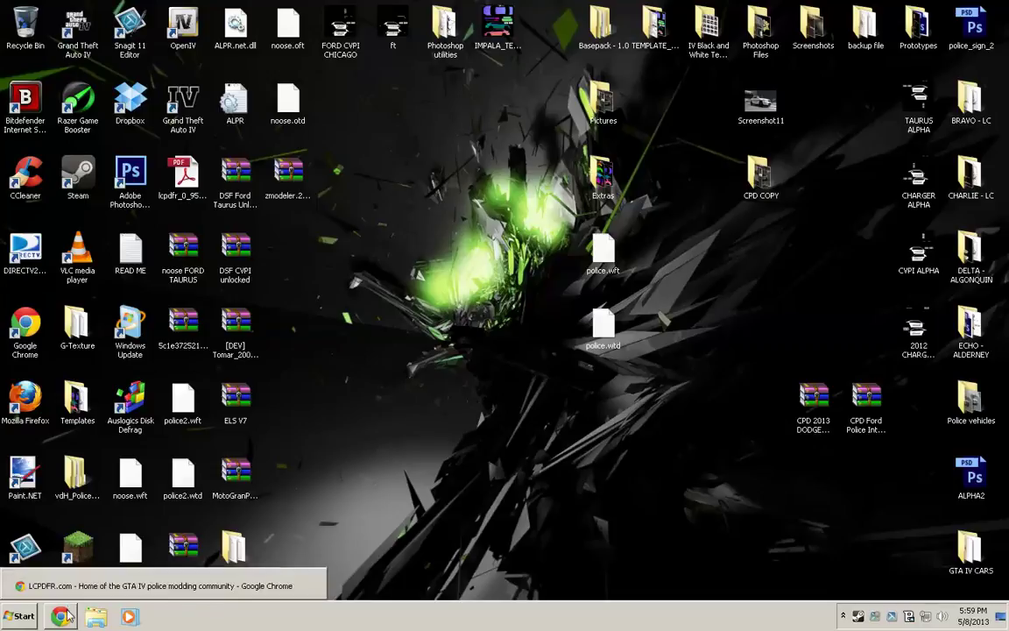
pyautogui.click(64, 617)
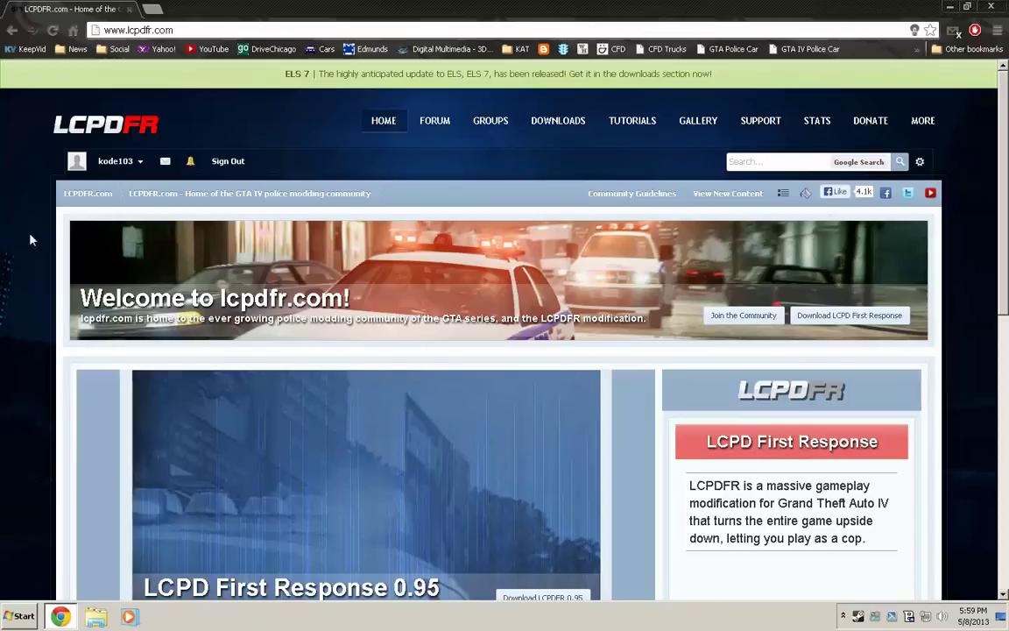
# Step: Open the Emergency Lighting System 7.0 download on LCPDFR.com, then close Chrome
pyautogui.scroll(-3, 38, 219)
pyautogui.scroll(3, 496, 199)
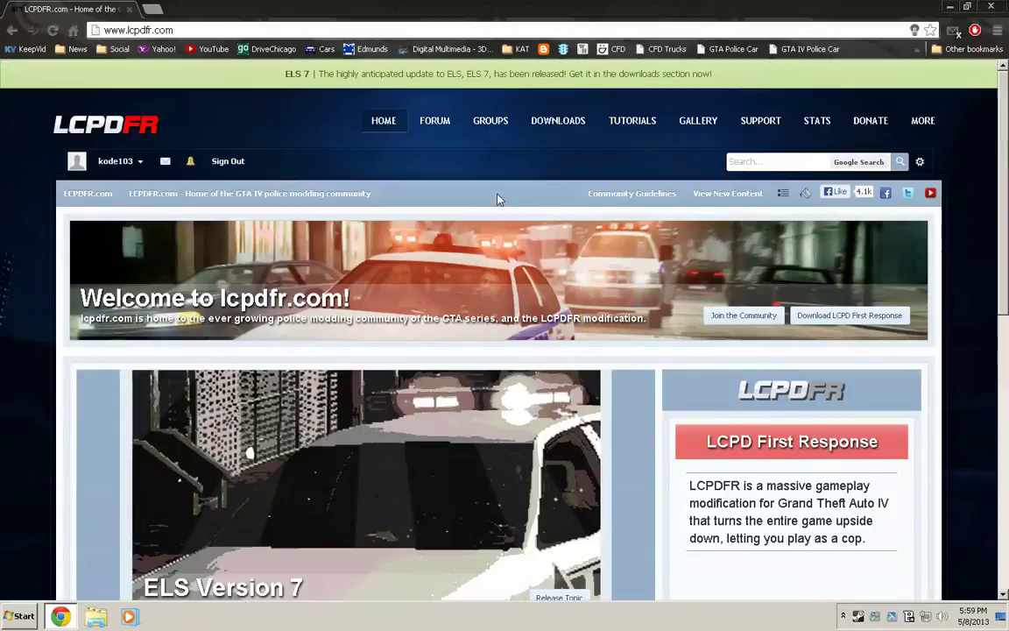
pyautogui.moveTo(556, 129)
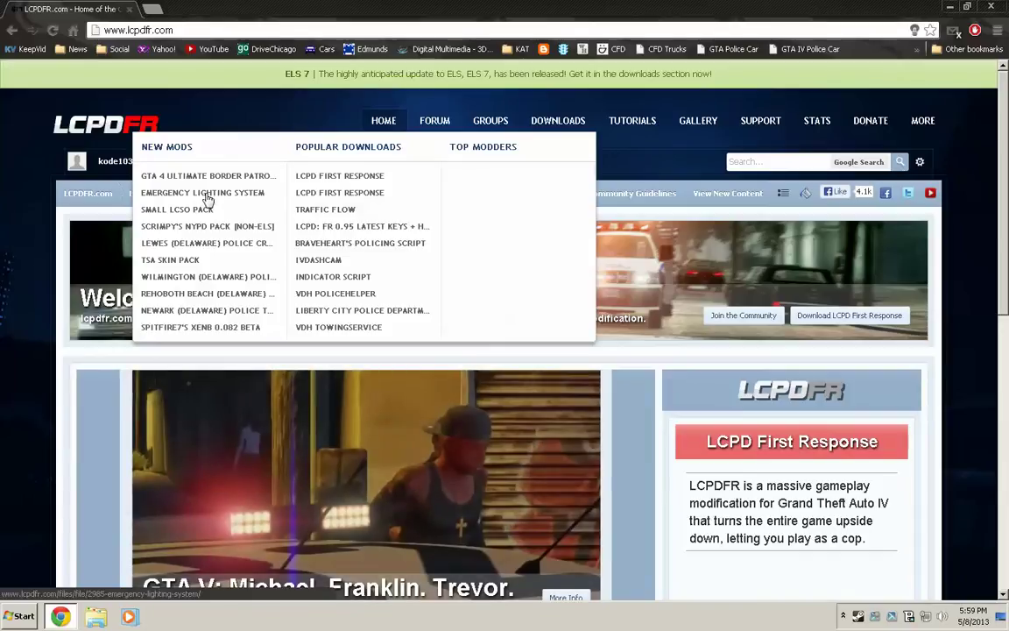
pyautogui.click(207, 194)
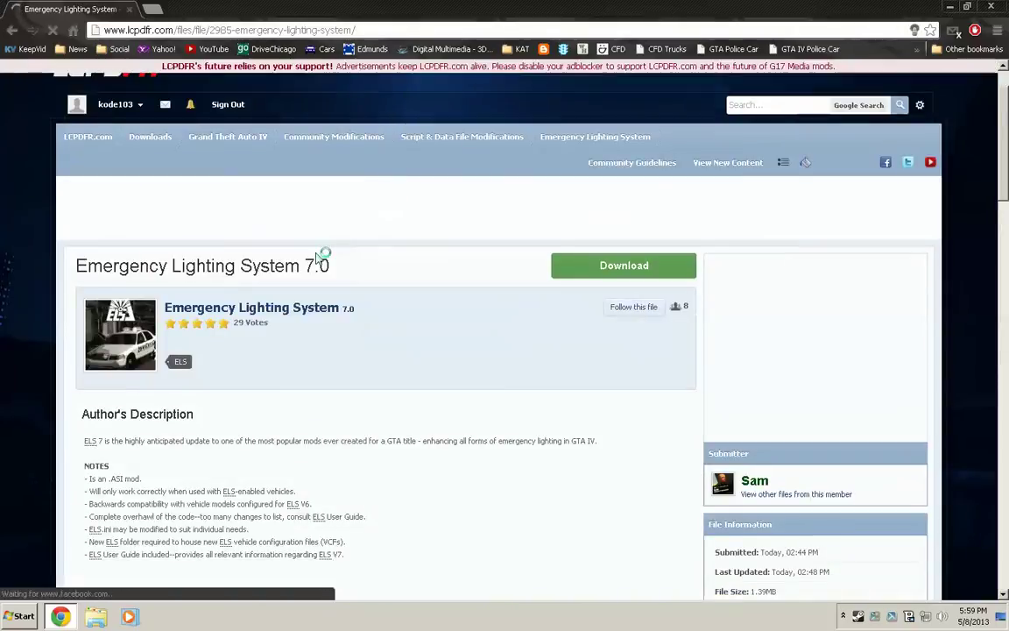
pyautogui.scroll(-1, 350, 246)
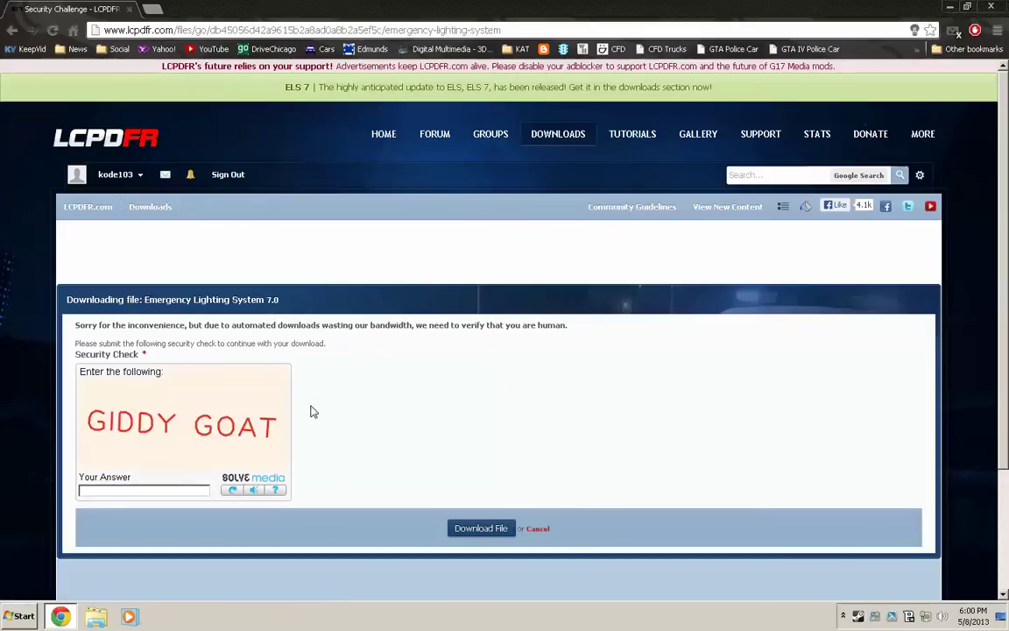
pyautogui.click(993, 8)
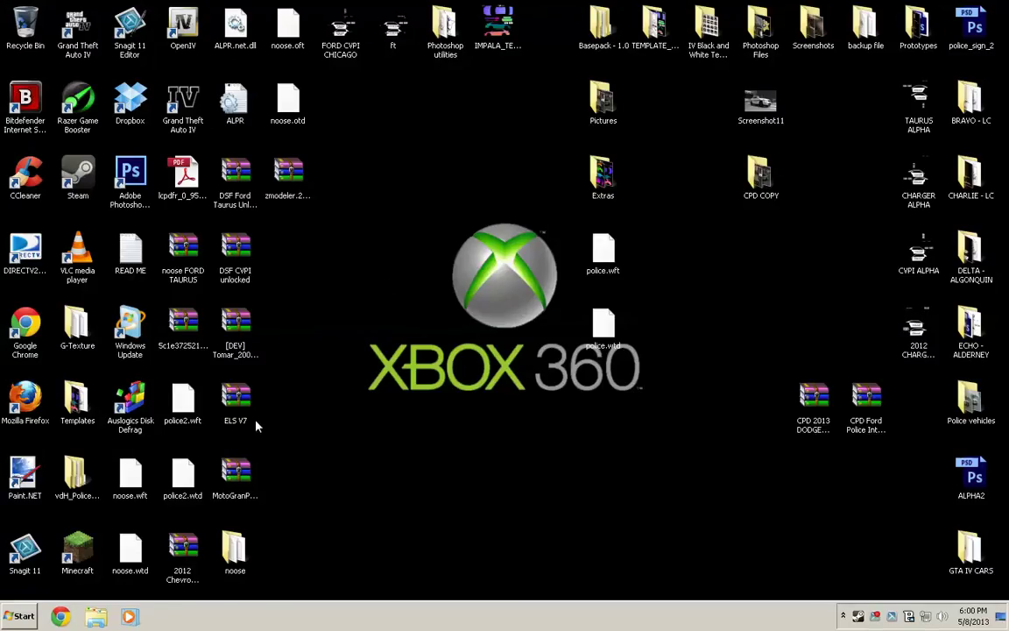
# Step: Open the ELS V7 archive and preview its 1.jpg image of ELS 7 police cars
pyautogui.doubleClick(236, 401)
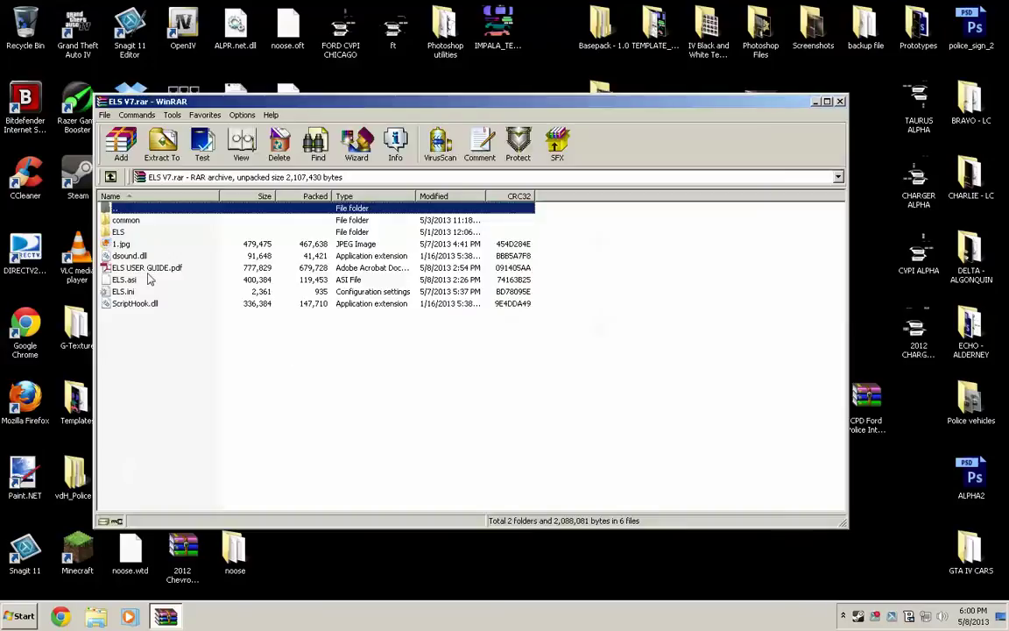
pyautogui.click(134, 245)
pyautogui.doubleClick(133, 245)
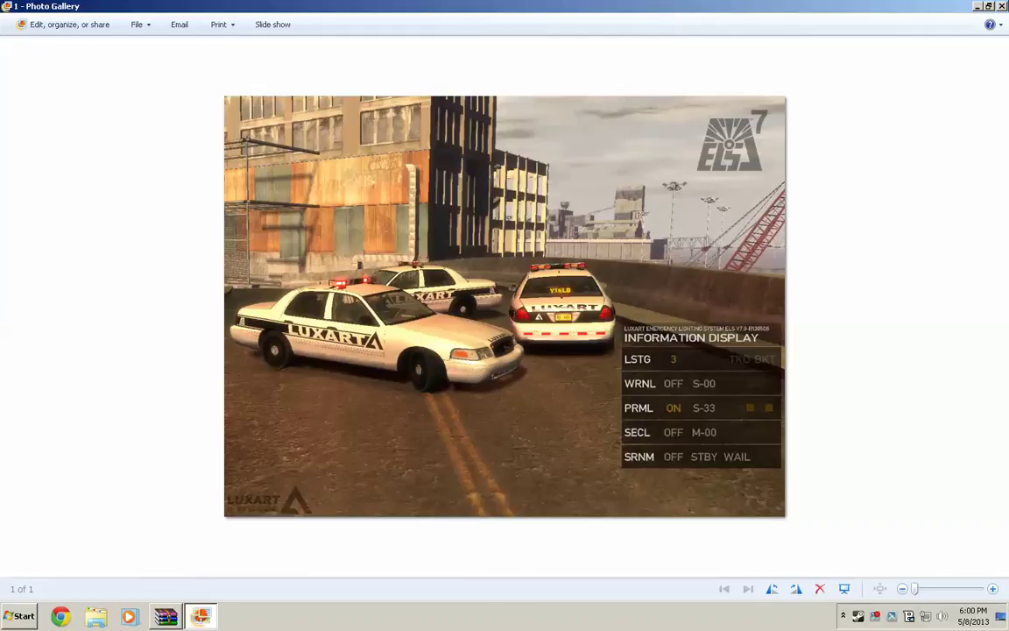
pyautogui.click(1002, 7)
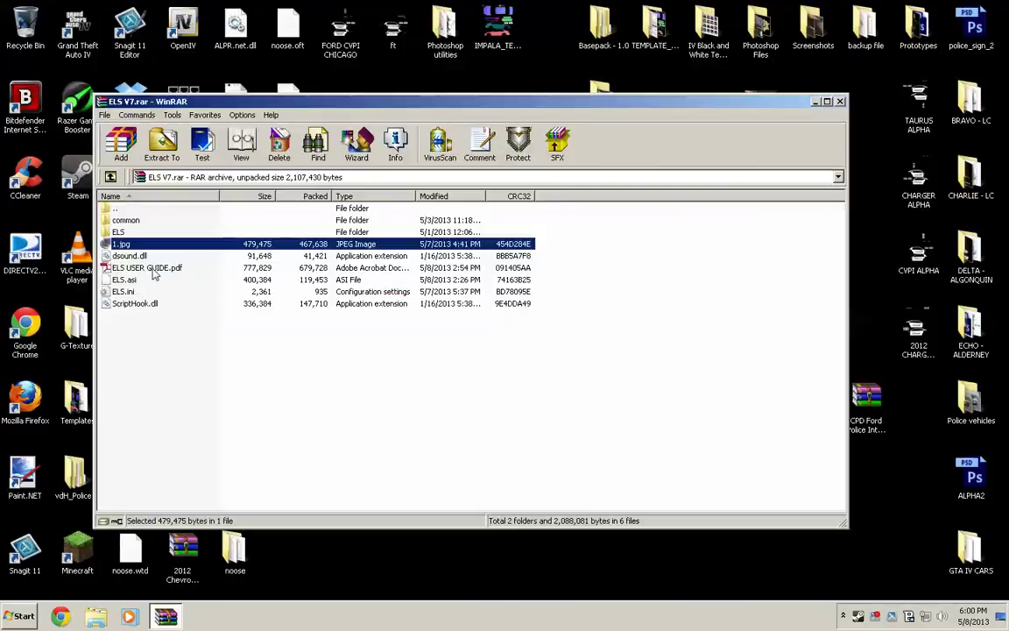
# Step: Review the ELS USER GUIDE.pdf, ELS and common entries, then dock the archive window right
pyautogui.click(151, 268)
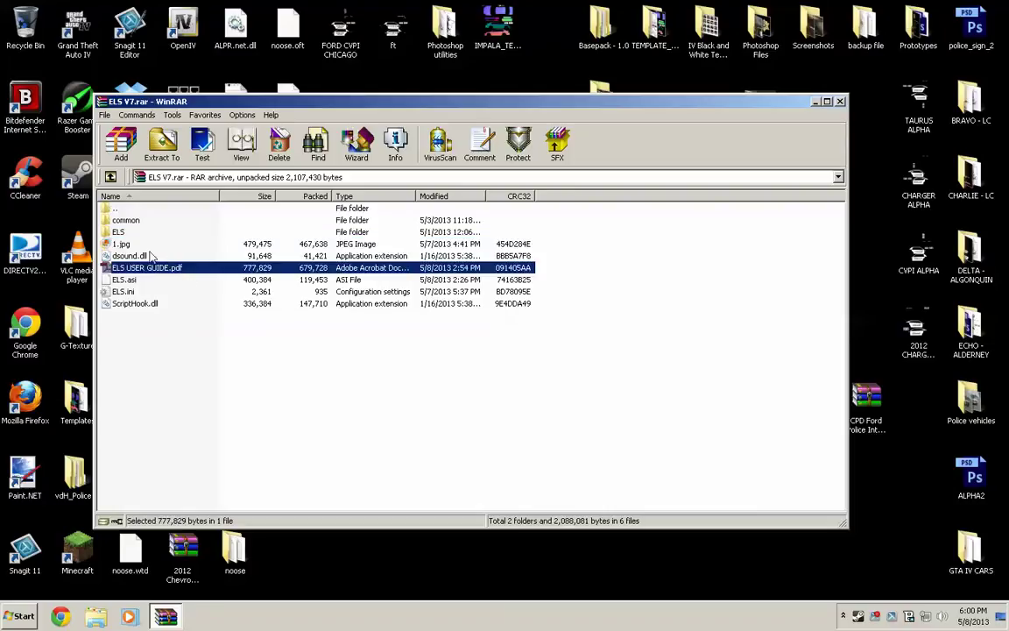
pyautogui.click(133, 230)
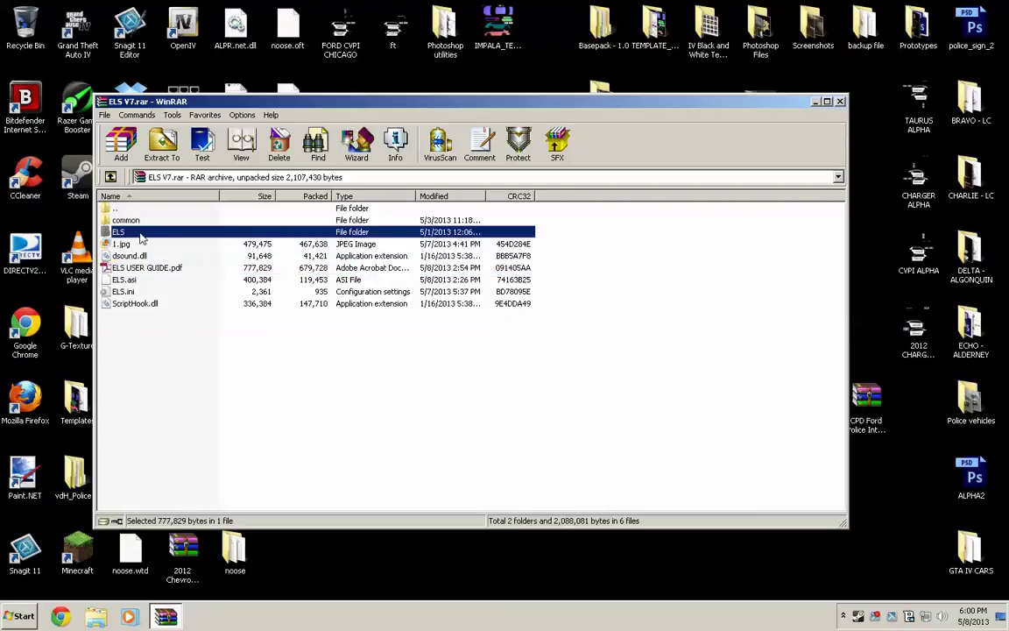
pyautogui.click(143, 220)
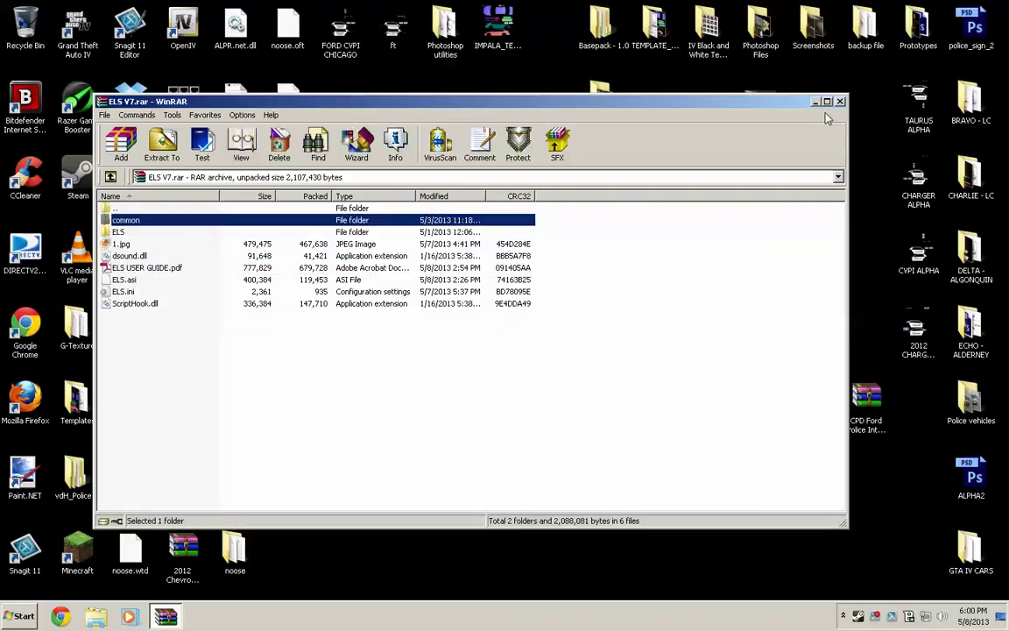
pyautogui.moveTo(794, 110); pyautogui.dragTo(1007, 114)
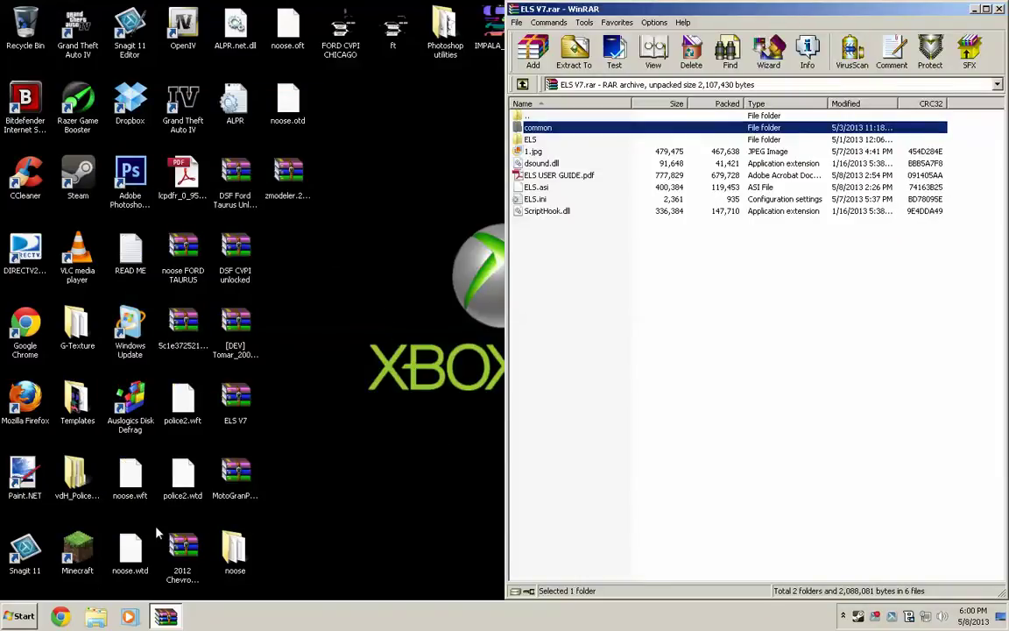
# Step: Open the Windows Start menu
pyautogui.click(21, 616)
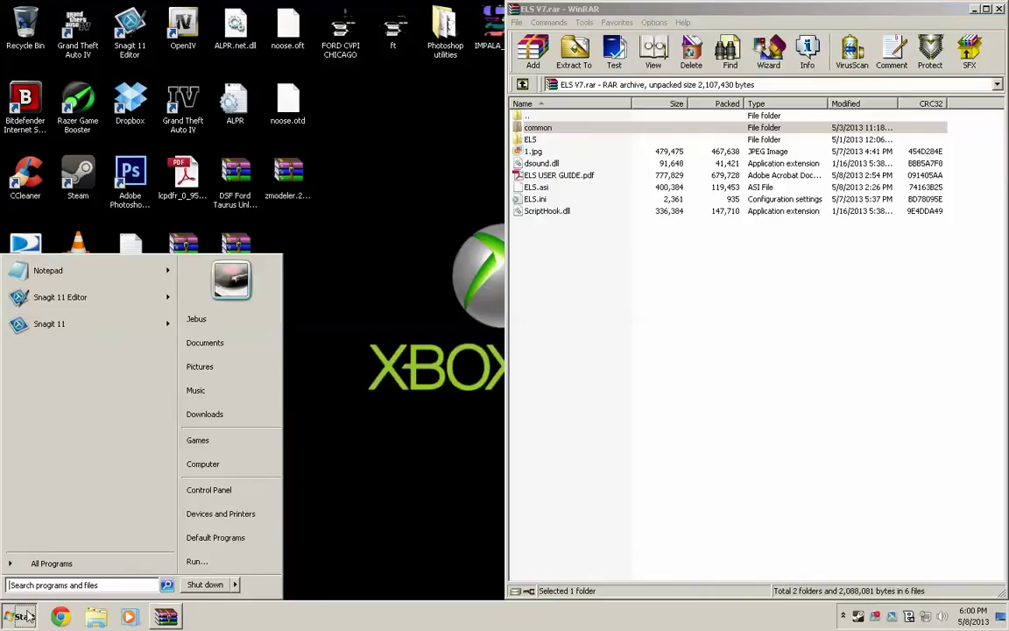
# Step: Browse from Computer into OS (C:) and then Program Files (x86)
pyautogui.click(202, 464)
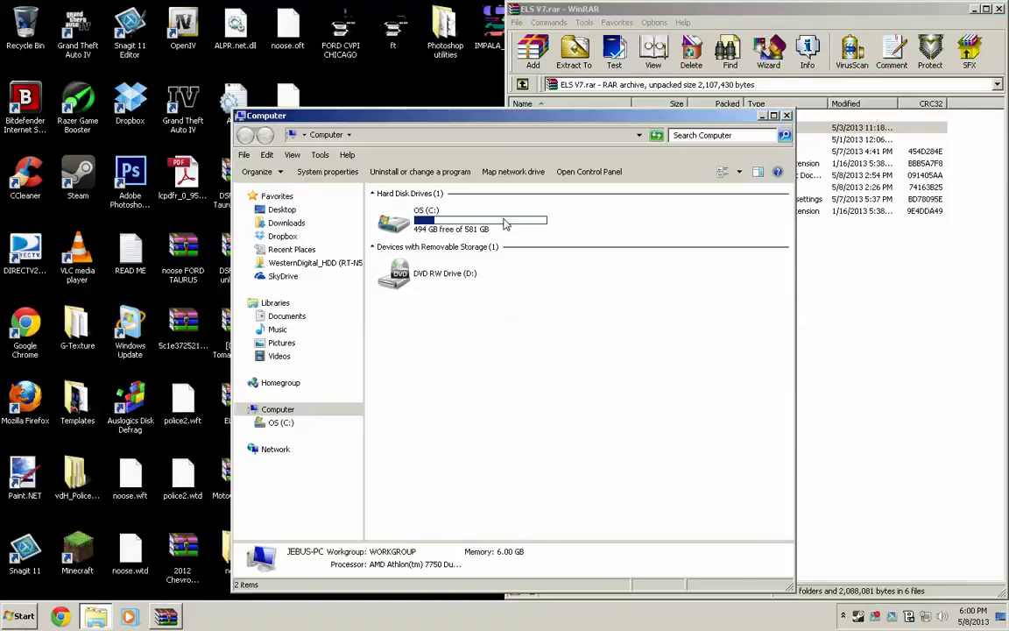
pyautogui.click(505, 221)
pyautogui.doubleClick(504, 224)
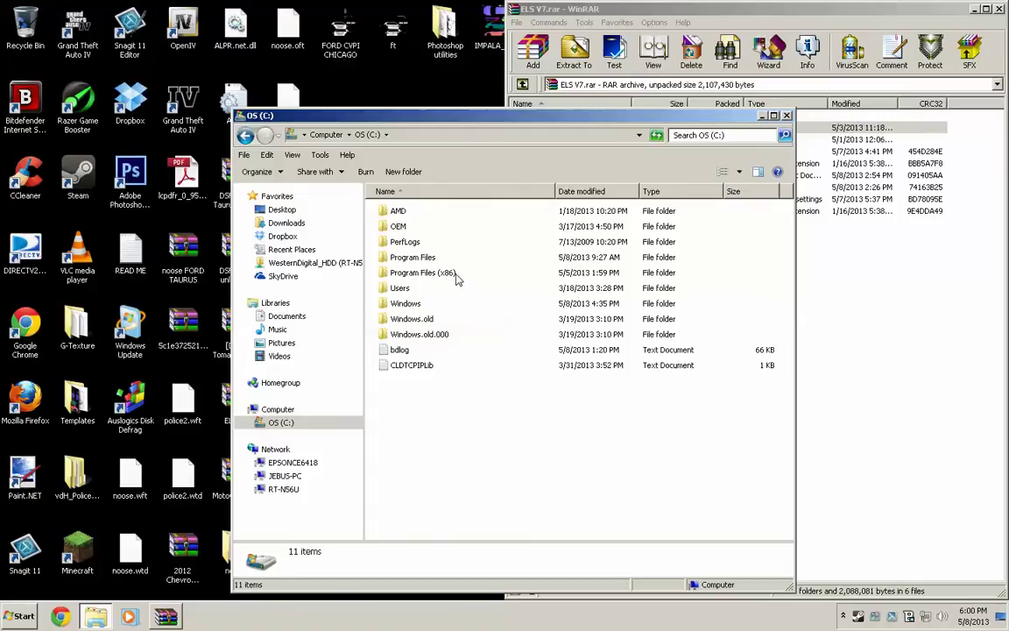
pyautogui.doubleClick(449, 274)
pyautogui.scroll(-3, 419, 392)
pyautogui.scroll(-3, 419, 391)
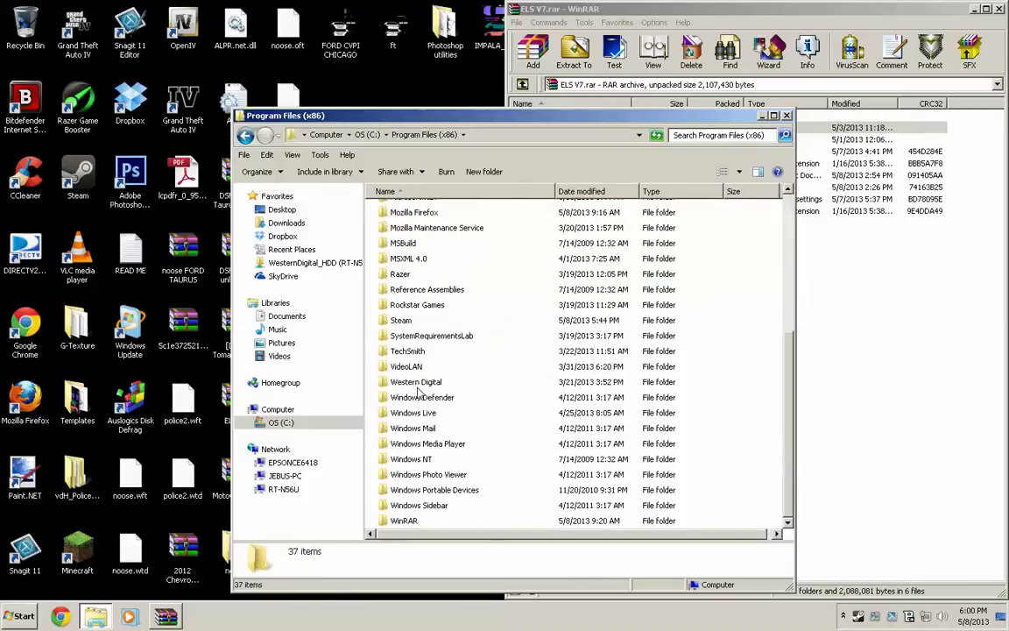
# Step: Go through Steam\SteamApps\common\Grand Theft Auto IV to GTAIV, docked on the left half
pyautogui.doubleClick(415, 323)
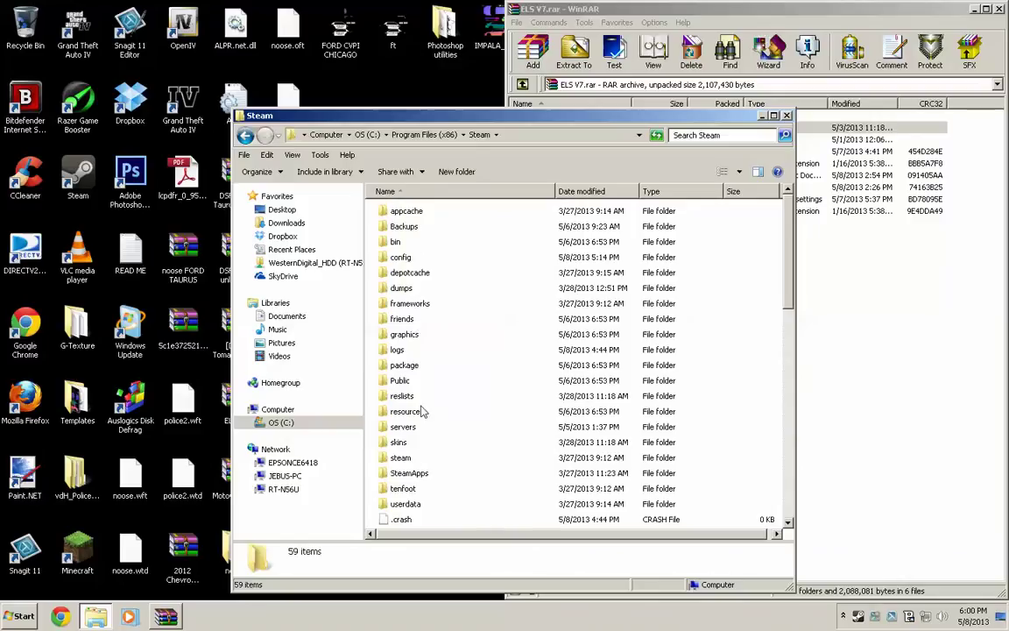
pyautogui.doubleClick(412, 473)
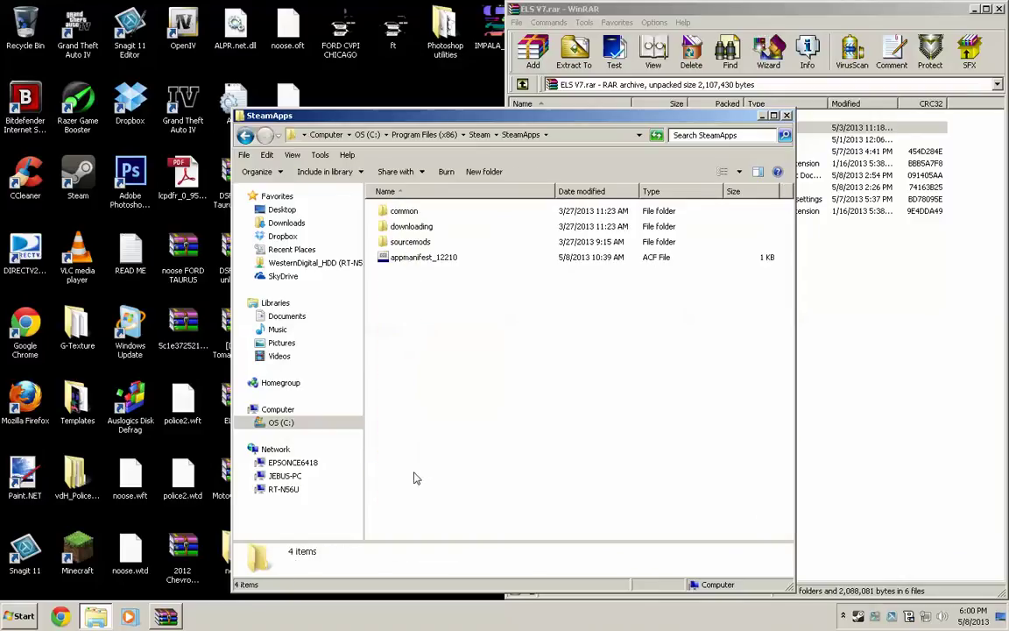
pyautogui.doubleClick(405, 211)
pyautogui.doubleClick(418, 218)
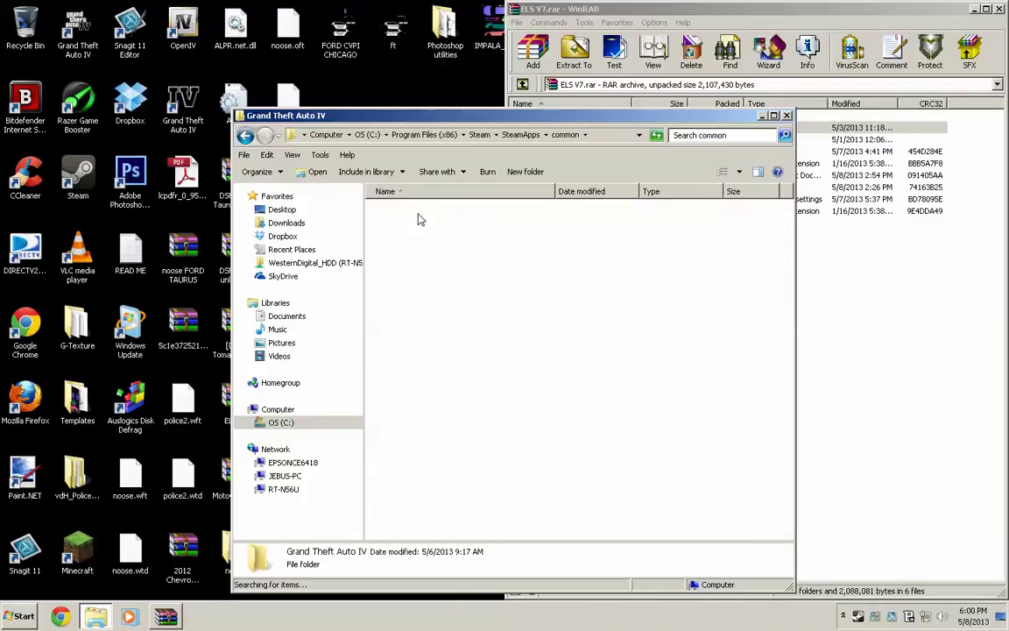
pyautogui.doubleClick(409, 215)
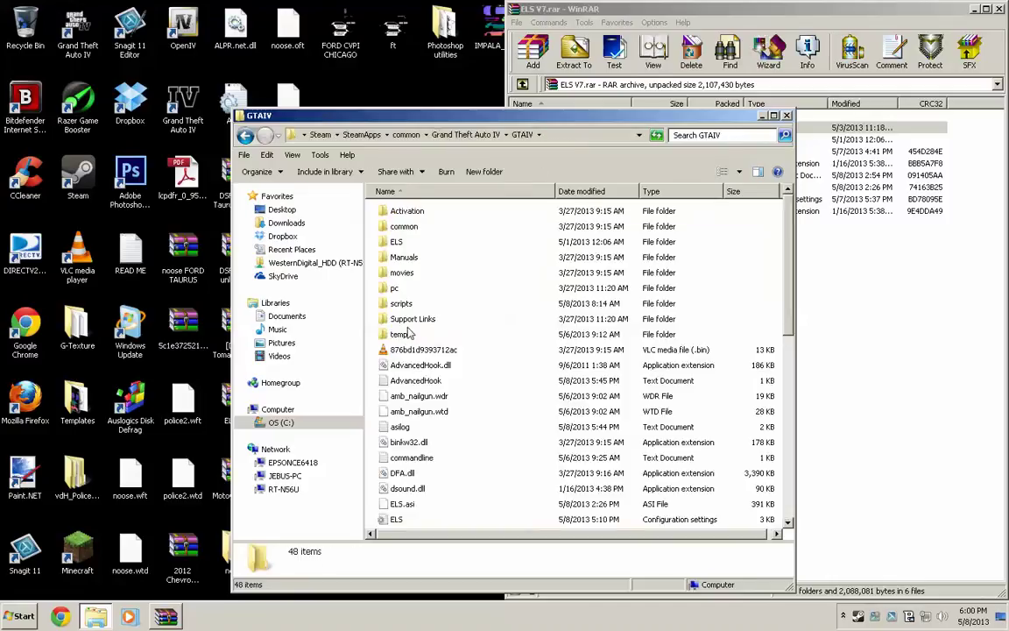
pyautogui.scroll(-3, 375, 355)
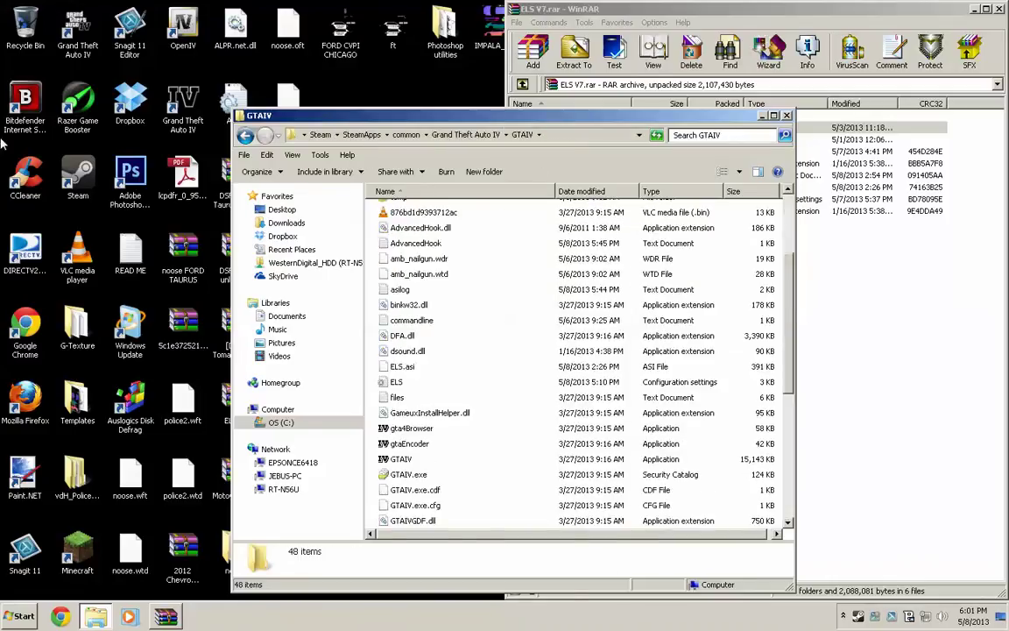
pyautogui.press('super+Left')
# Step: Drag ELS, common, dsound.dll, ELS.asi, ELS.ini and ScriptHook.dll from the archive into GTAIV
pyautogui.click(552, 211)
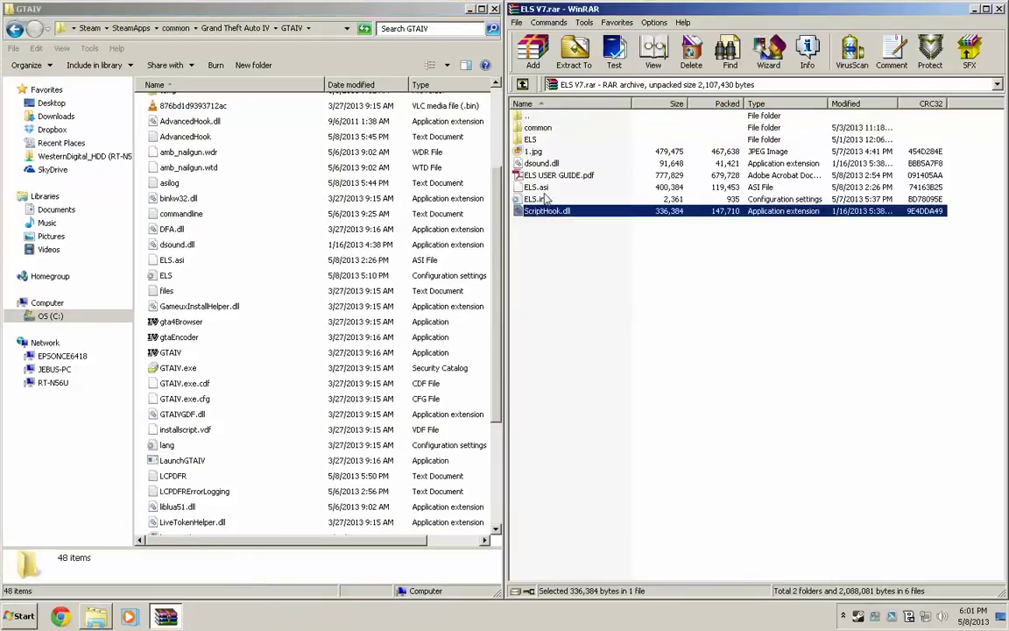
pyautogui.keyDown('ctrl'); pyautogui.click(538, 199); pyautogui.keyUp('ctrl')
pyautogui.keyDown('ctrl'); pyautogui.click(537, 186); pyautogui.keyUp('ctrl')
pyautogui.keyDown('ctrl'); pyautogui.click(540, 163); pyautogui.keyUp('ctrl')
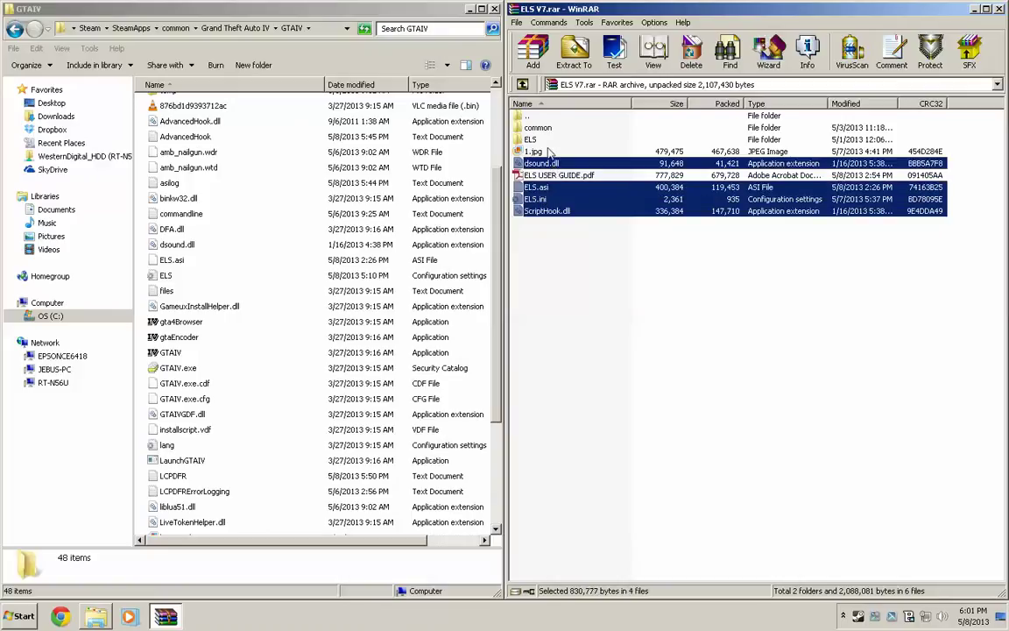
pyautogui.keyDown('ctrl'); pyautogui.click(545, 140); pyautogui.keyUp('ctrl')
pyautogui.keyDown('ctrl'); pyautogui.click(538, 128); pyautogui.keyUp('ctrl')
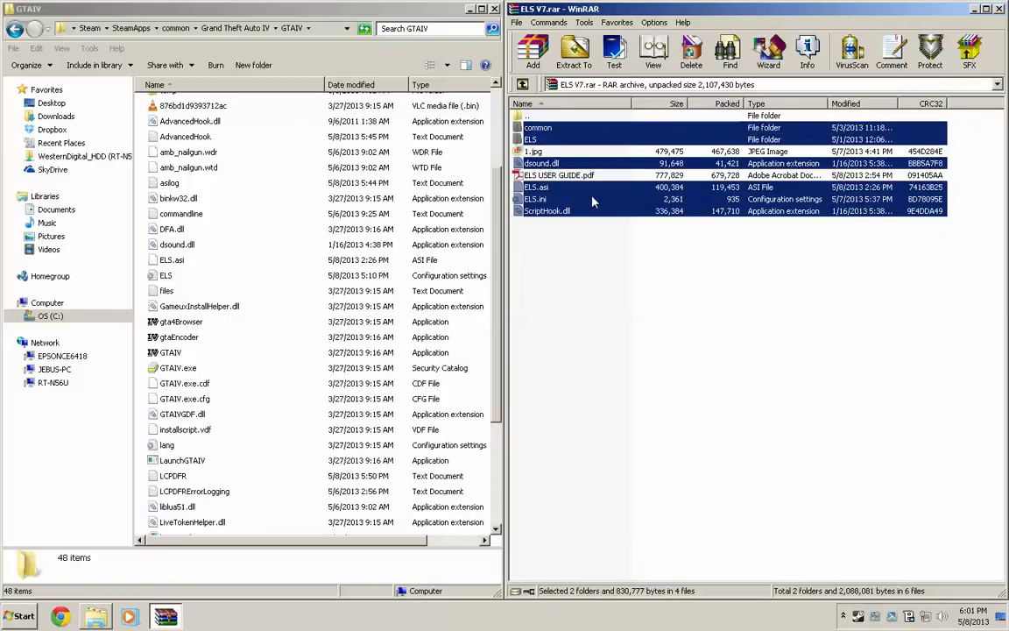
pyautogui.moveTo(592, 201); pyautogui.dragTo(163, 268)
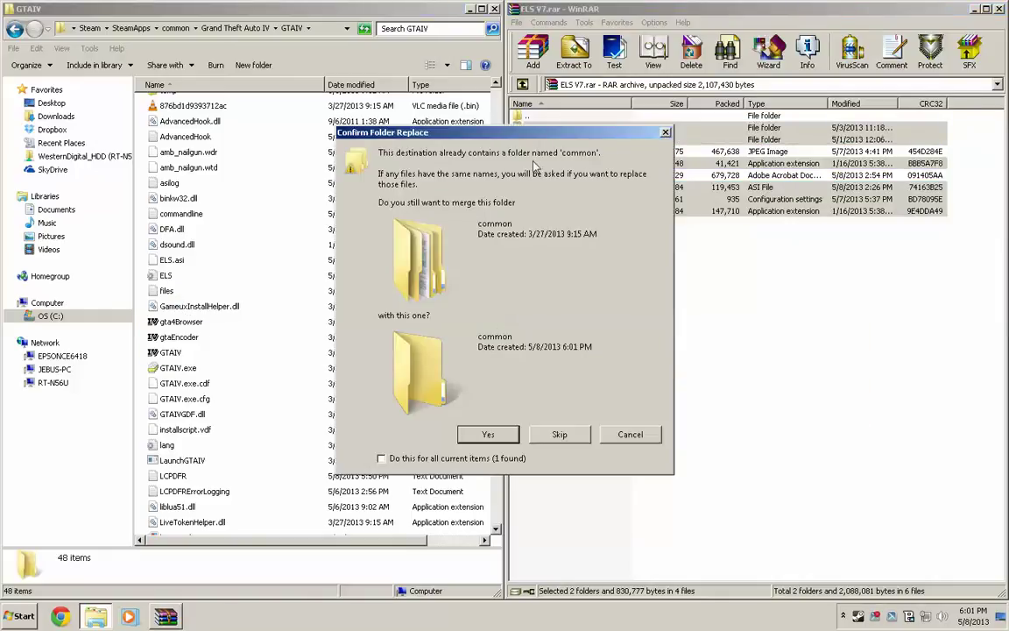
# Step: Merge all conflicting folders and replace existing files like dsound.dll in the game folder
pyautogui.click(381, 458)
pyautogui.click(490, 436)
pyautogui.click(455, 433)
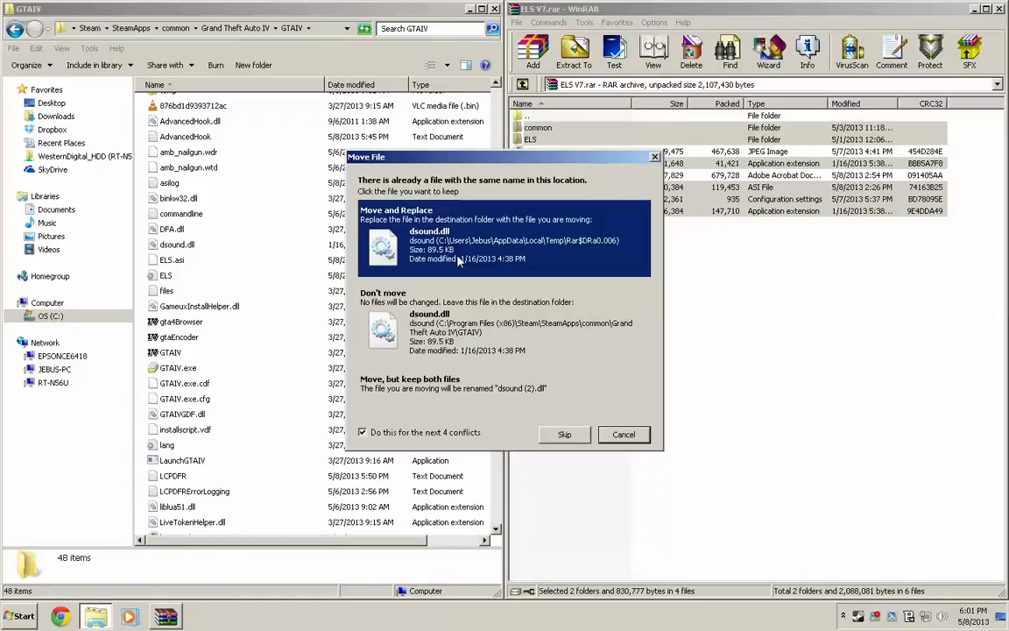
pyautogui.click(460, 261)
pyautogui.scroll(-2, 215, 372)
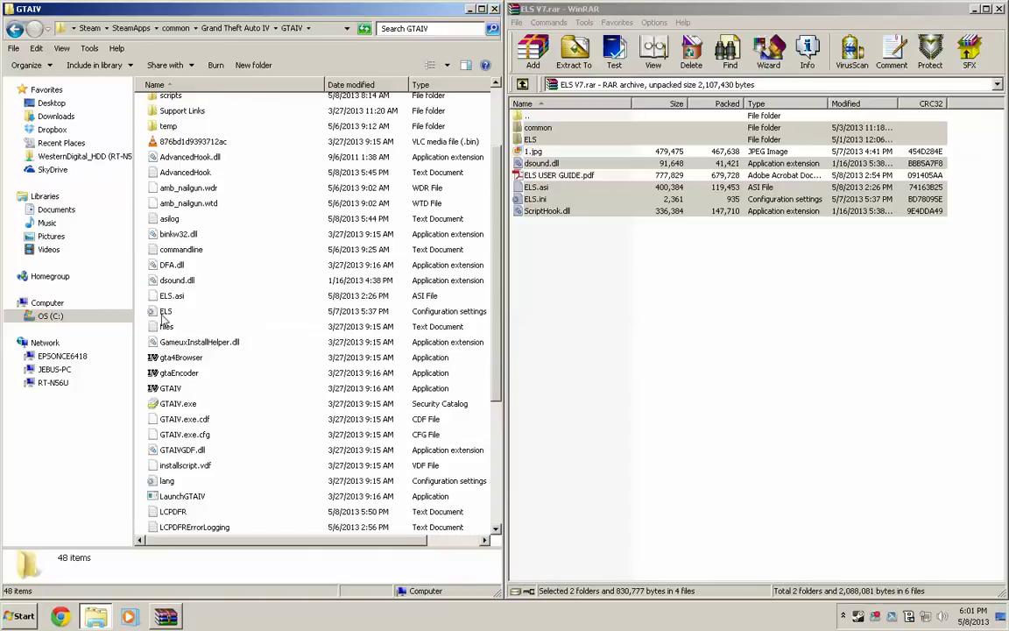
pyautogui.click(170, 314)
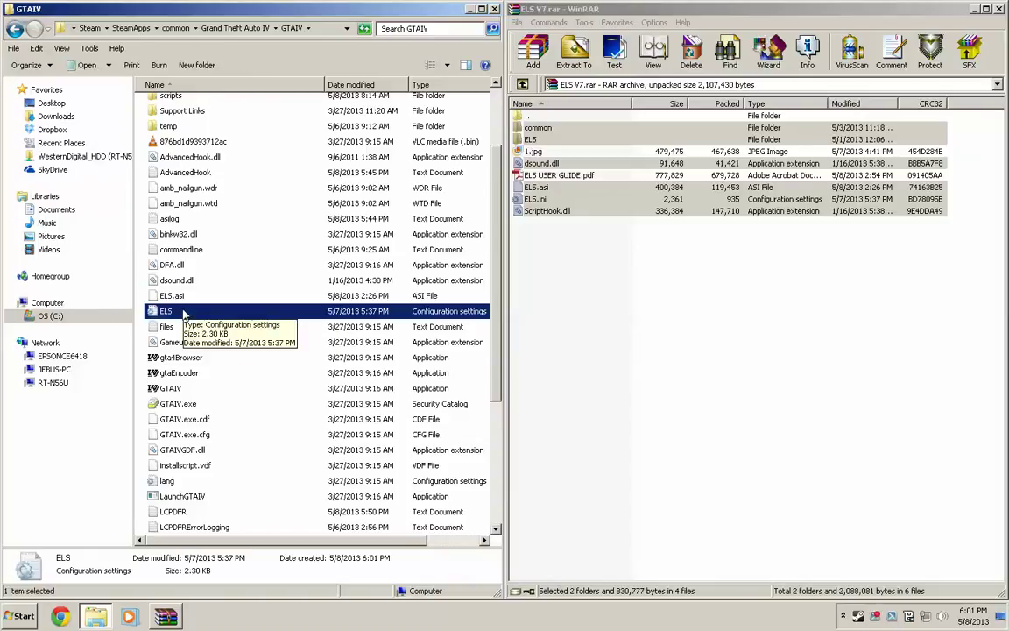
# Step: Open ELS.ini in a maximized Notepad and review the ComboKey and light-toggle default keys
pyautogui.doubleClick(184, 314)
pyautogui.doubleClick(424, 112)
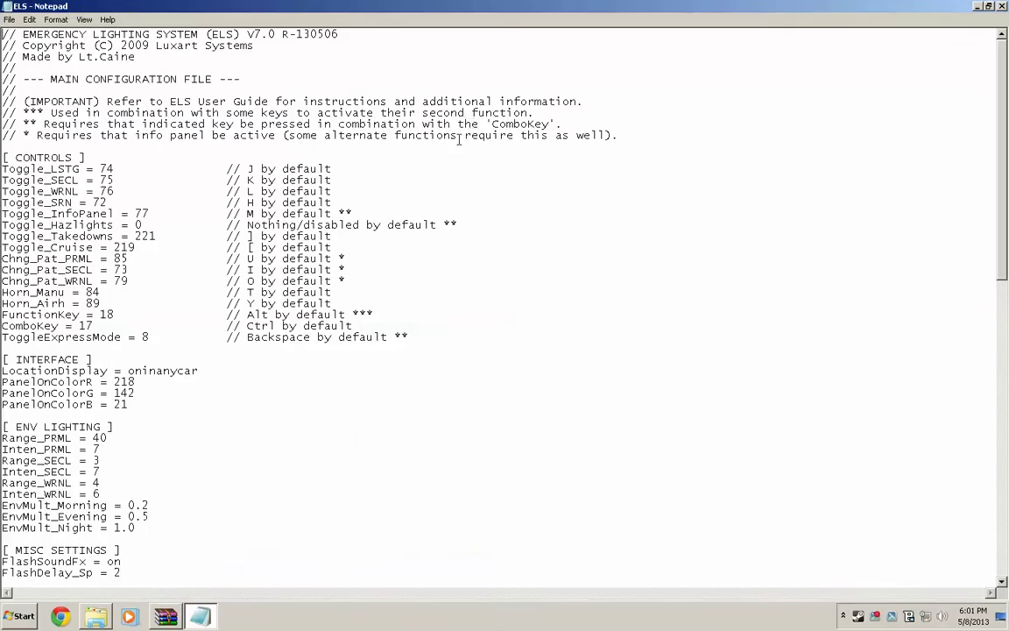
pyautogui.scroll(-1, 158, 194)
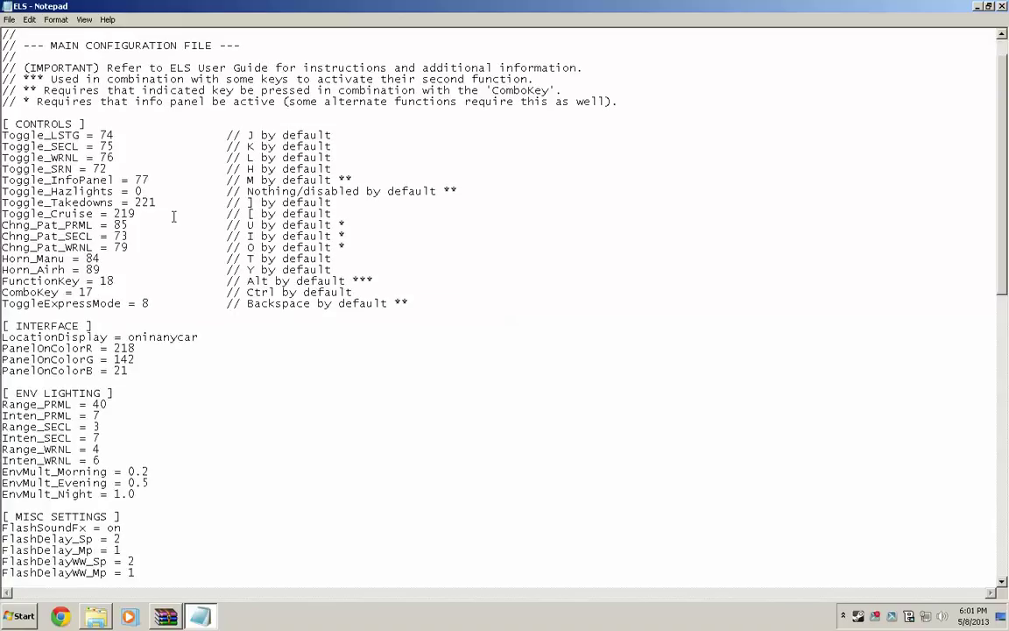
pyautogui.scroll(1, 158, 194)
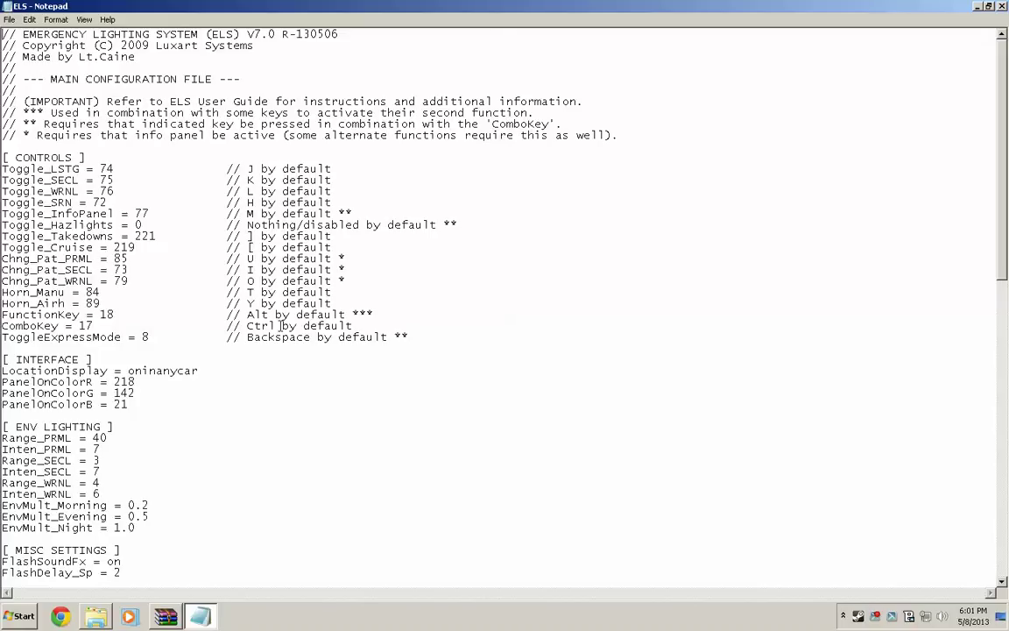
pyautogui.moveTo(275, 325); pyautogui.dragTo(254, 325)
pyautogui.moveTo(254, 213); pyautogui.dragTo(242, 162)
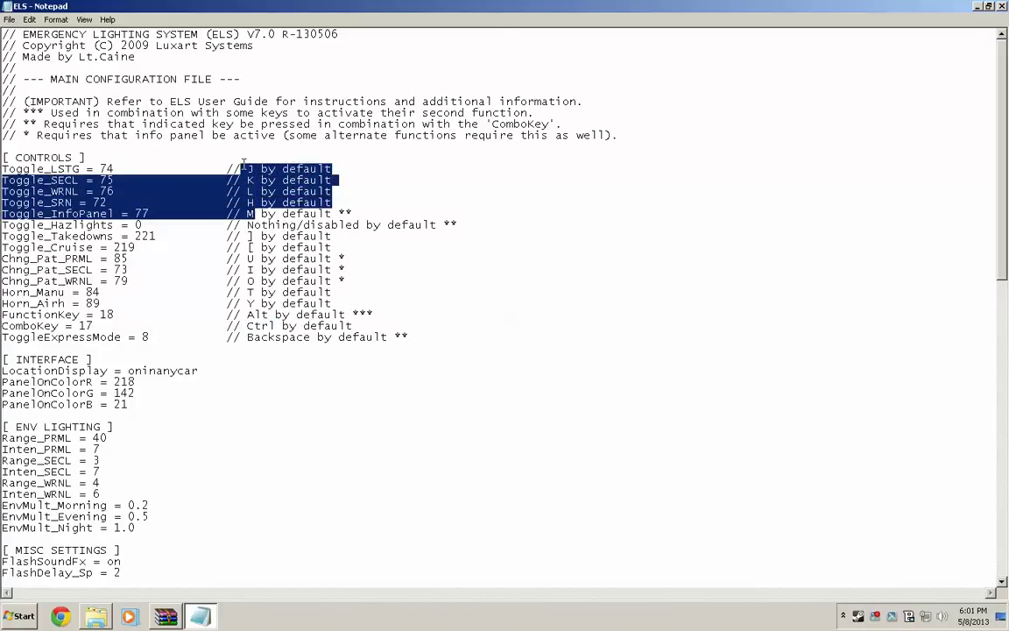
pyautogui.click(233, 291)
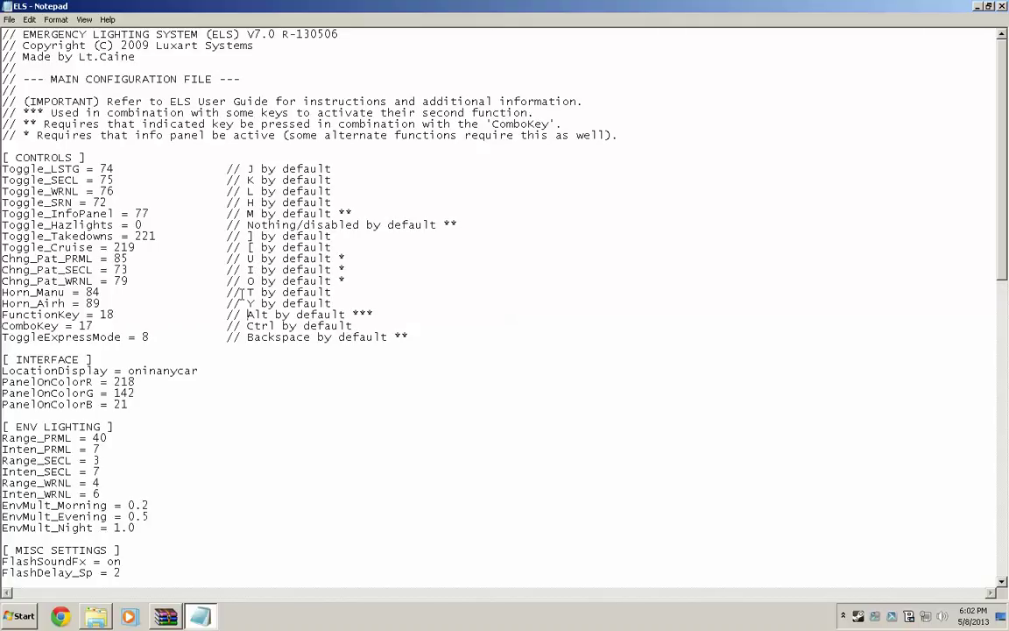
pyautogui.scroll(-9, 210, 280)
# Step: Change the AMBULANCE, FBI and FIRETRUCK Status values from off to on
pyautogui.scroll(6, 195, 358)
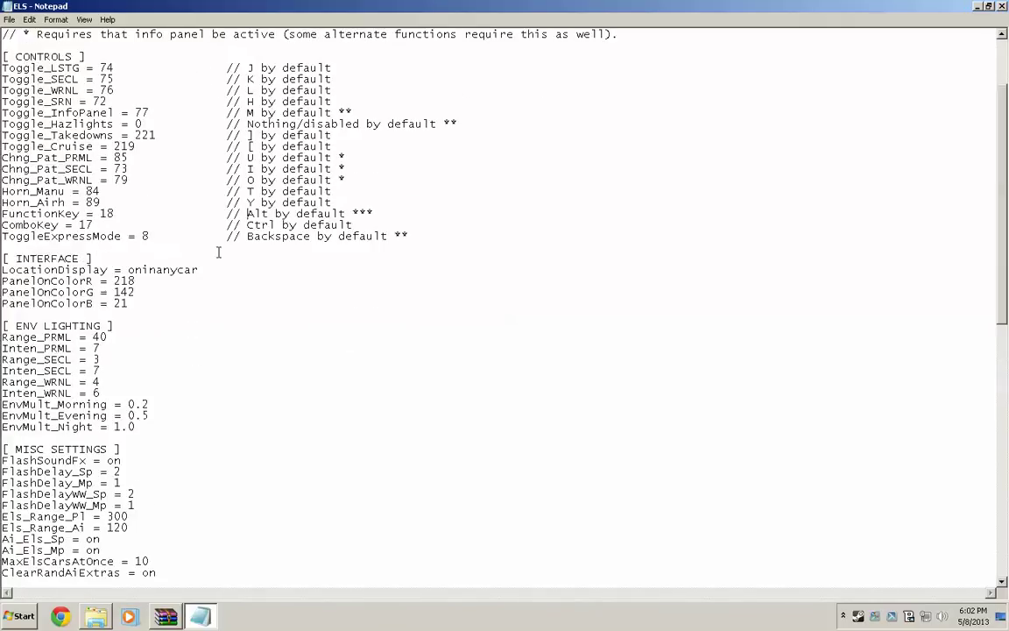
pyautogui.scroll(-10, 219, 248)
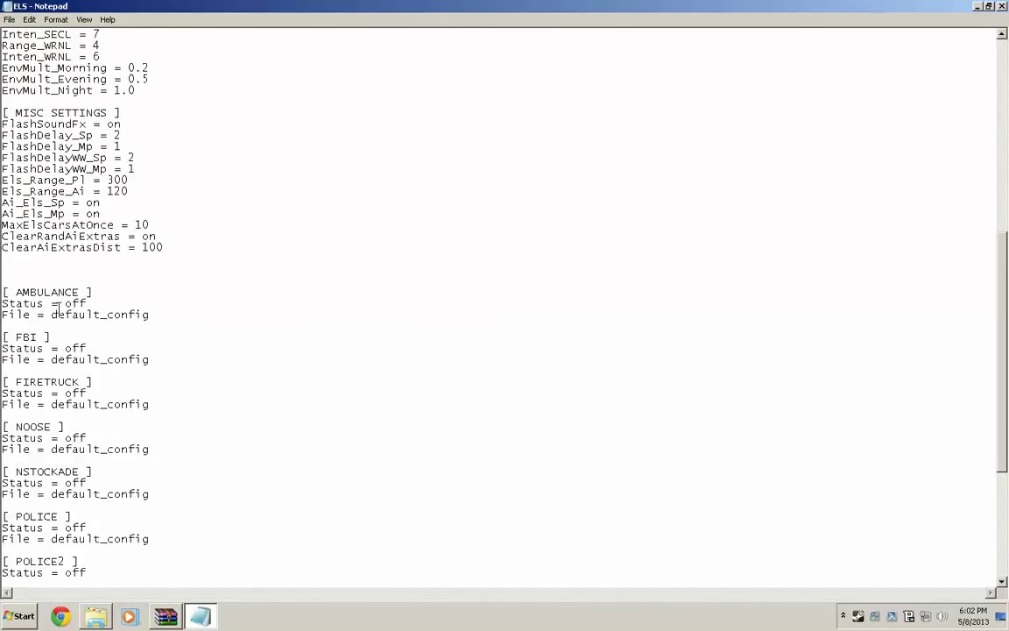
pyautogui.scroll(-2, 32, 337)
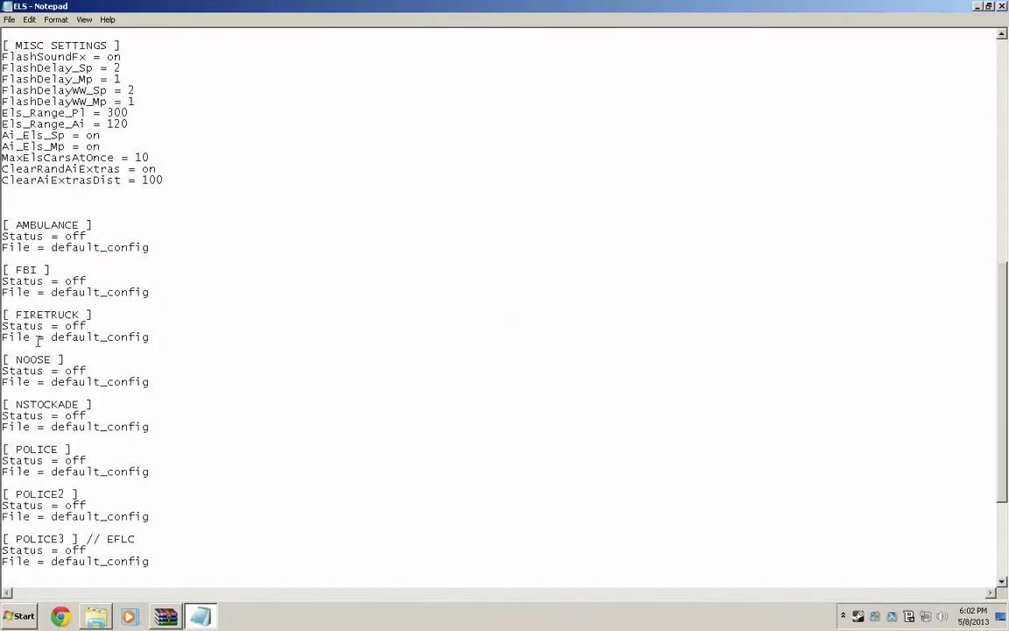
pyautogui.scroll(-2, 42, 309)
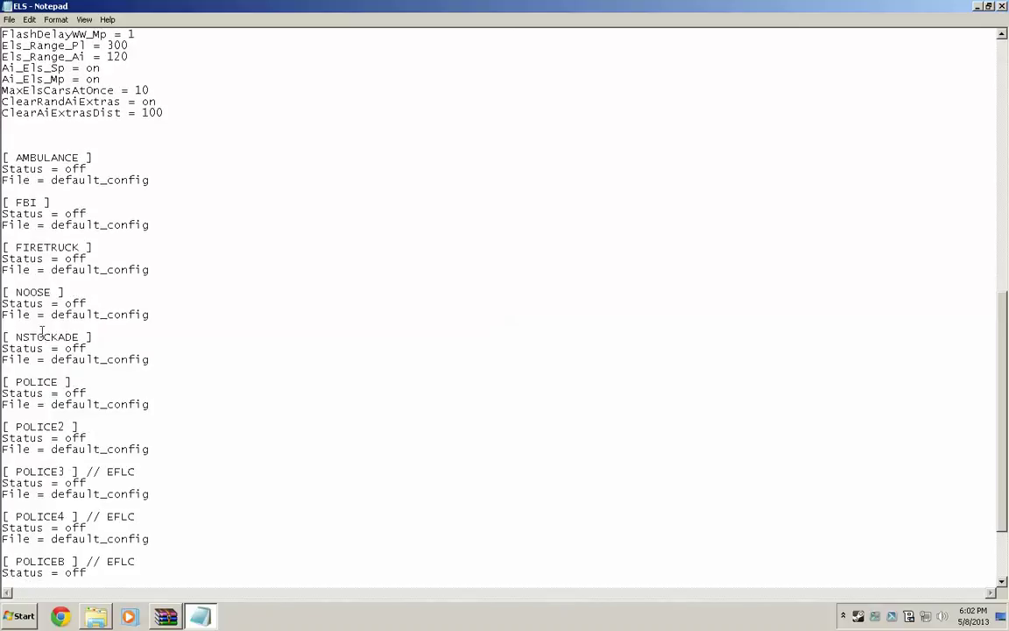
pyautogui.scroll(-3, 30, 447)
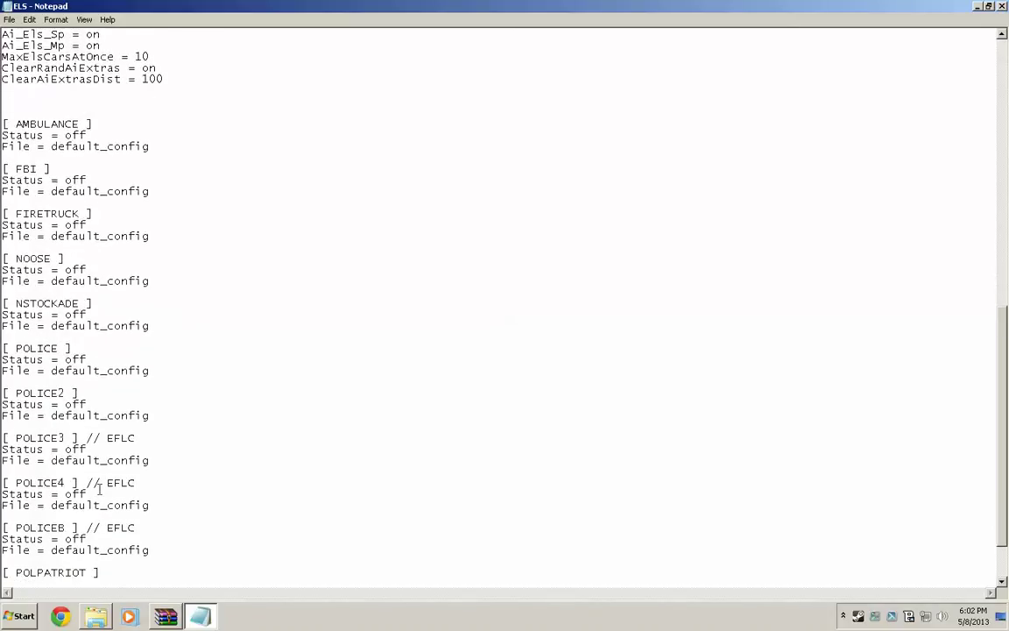
pyautogui.scroll(2, 92, 375)
pyautogui.moveTo(65, 136); pyautogui.dragTo(87, 136)
pyautogui.moveTo(86, 180); pyautogui.dragTo(65, 180)
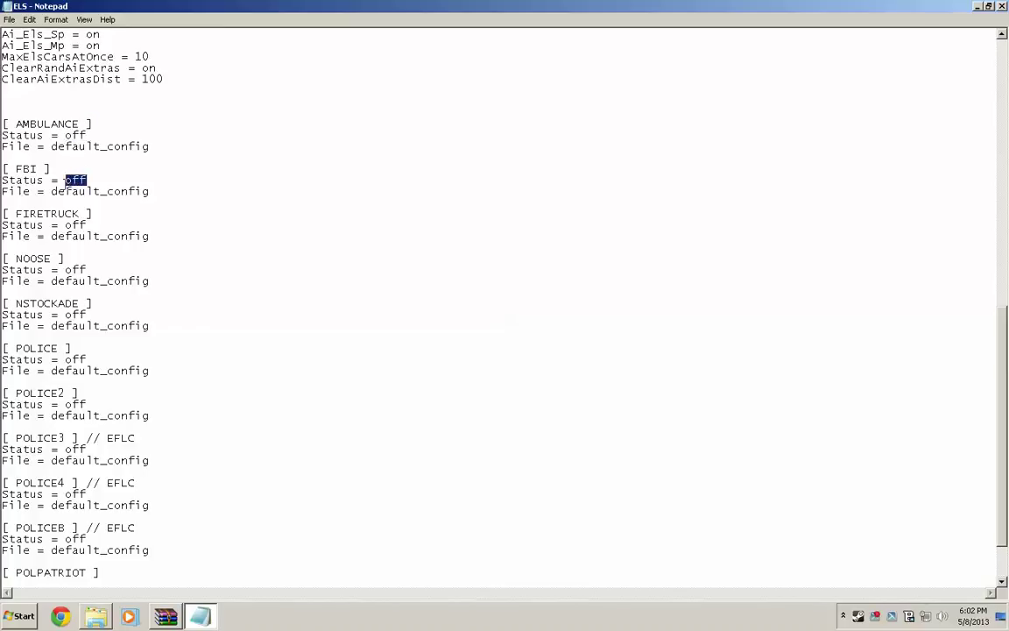
pyautogui.click(88, 130)
pyautogui.write('nn')
pyautogui.moveTo(87, 225); pyautogui.dragTo(81, 220)
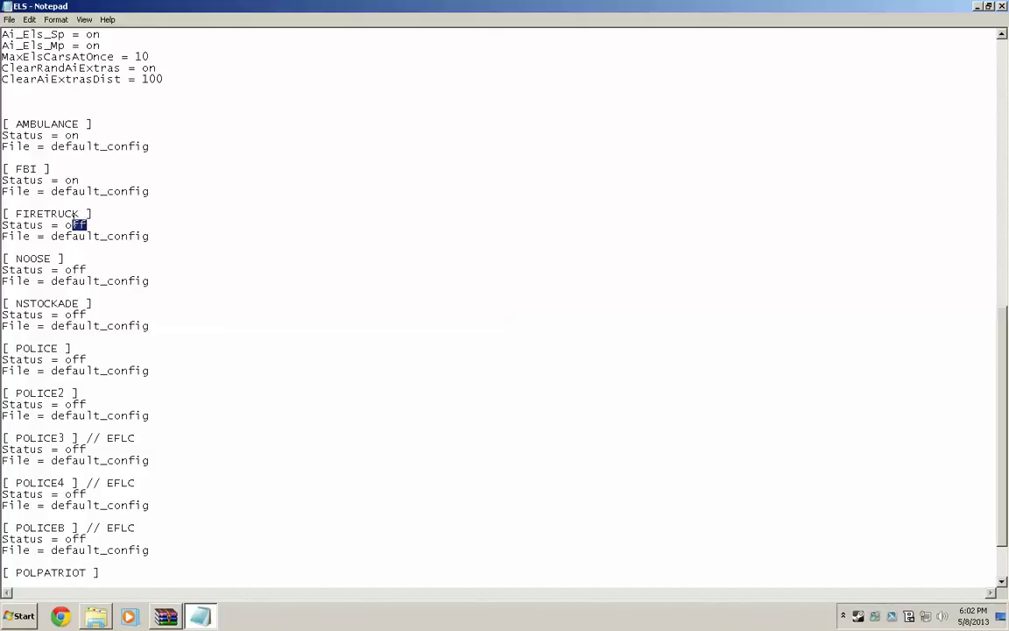
pyautogui.write('n')
pyautogui.scroll(1, 76, 217)
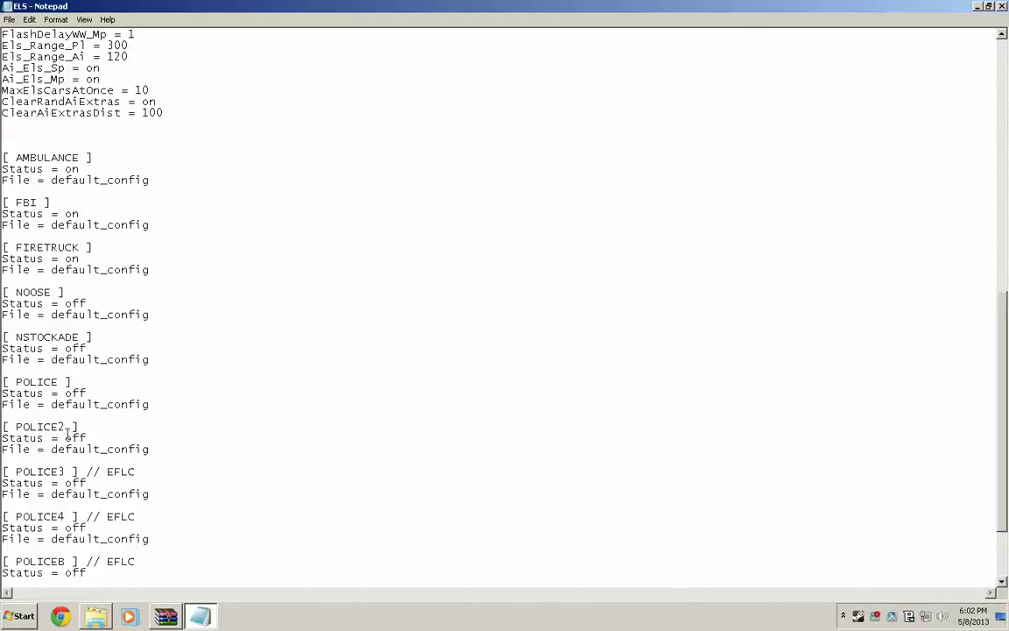
pyautogui.scroll(-3, 74, 427)
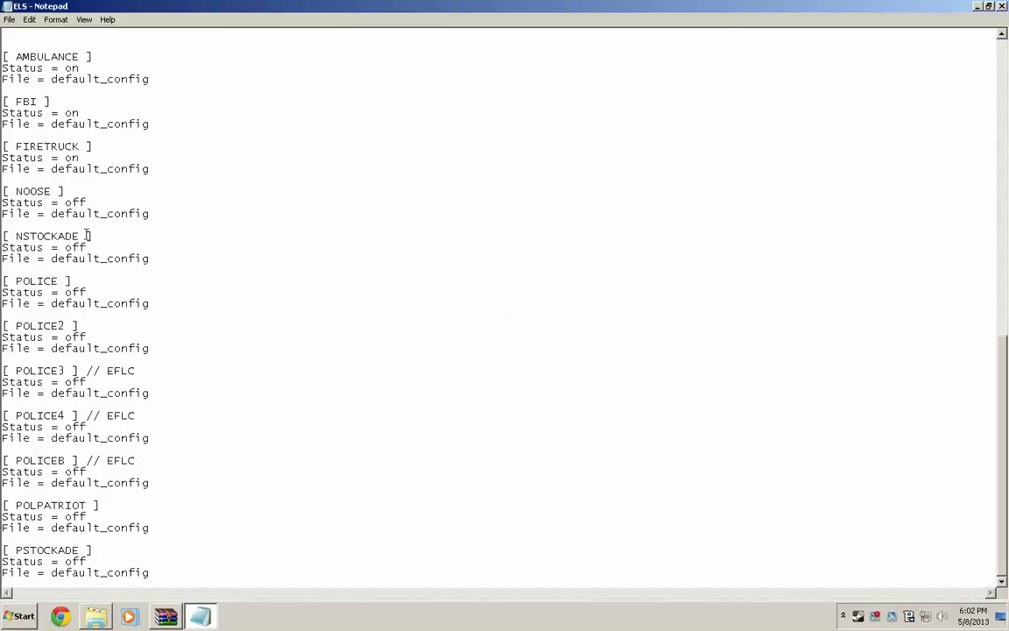
# Step: Set Status to on for NOOSE, NSTOCKADE, POLICE and POLICE2
pyautogui.doubleClick(77, 204)
pyautogui.write('on')
pyautogui.doubleClick(80, 247)
pyautogui.write('on')
pyautogui.doubleClick(77, 290)
pyautogui.write('on')
pyautogui.doubleClick(76, 334)
pyautogui.write('on')
# Step: Leave the EFLC-only POLICE3 entry off and set POLPATRIOT and PSTOCKADE Status to on
pyautogui.moveTo(110, 377); pyautogui.dragTo(87, 383)
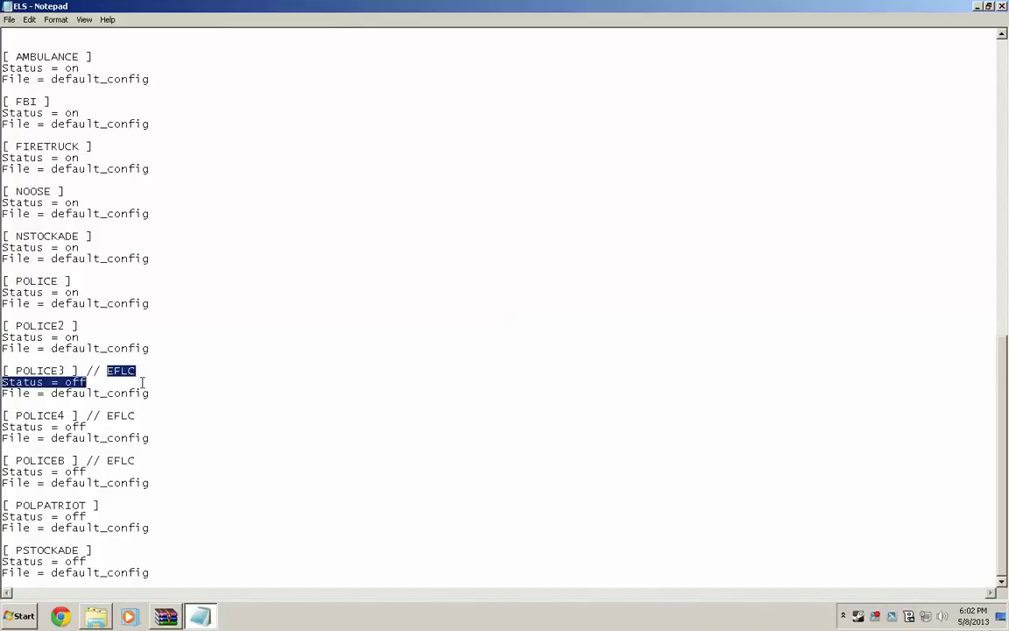
pyautogui.click(138, 405)
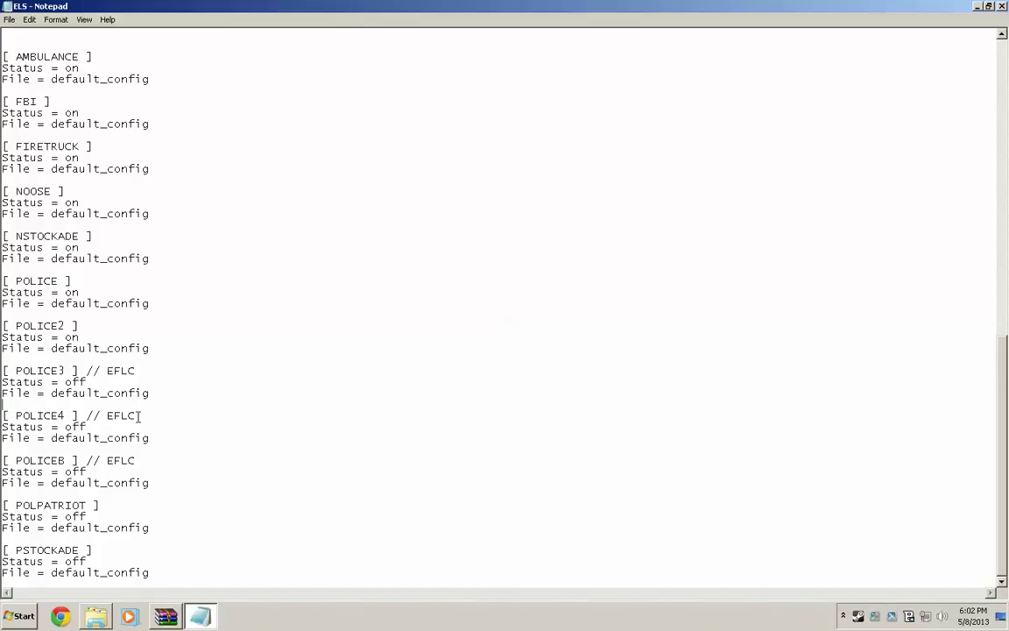
pyautogui.doubleClick(78, 518)
pyautogui.write('on')
pyautogui.doubleClick(74, 565)
pyautogui.write('on')
pyautogui.scroll(12, 94, 536)
pyautogui.scroll(-7, 86, 389)
pyautogui.scroll(1, 84, 424)
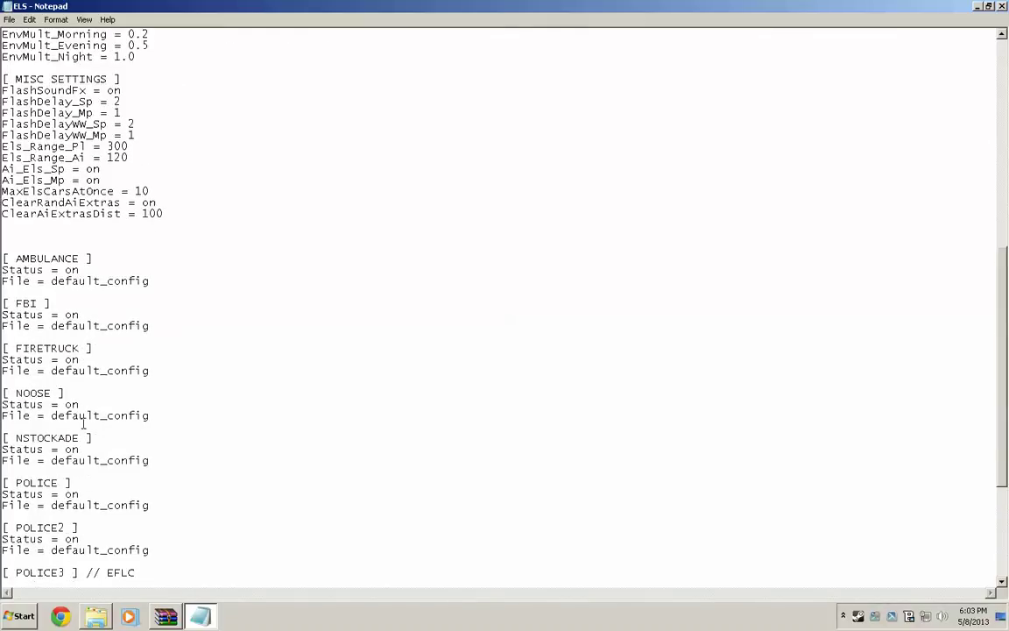
pyautogui.scroll(-5, 83, 424)
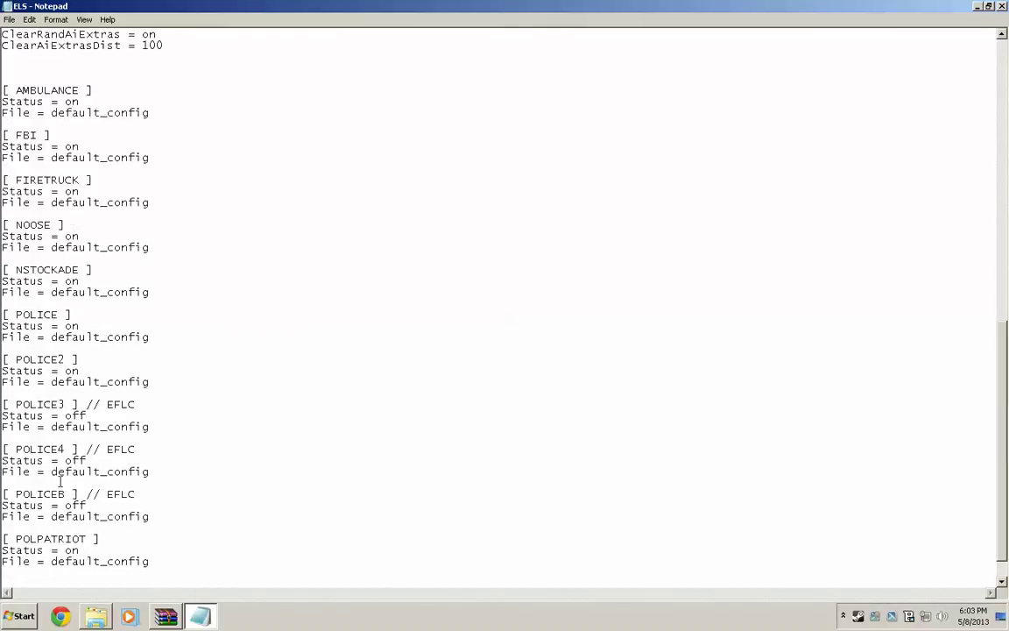
pyautogui.scroll(18, 56, 409)
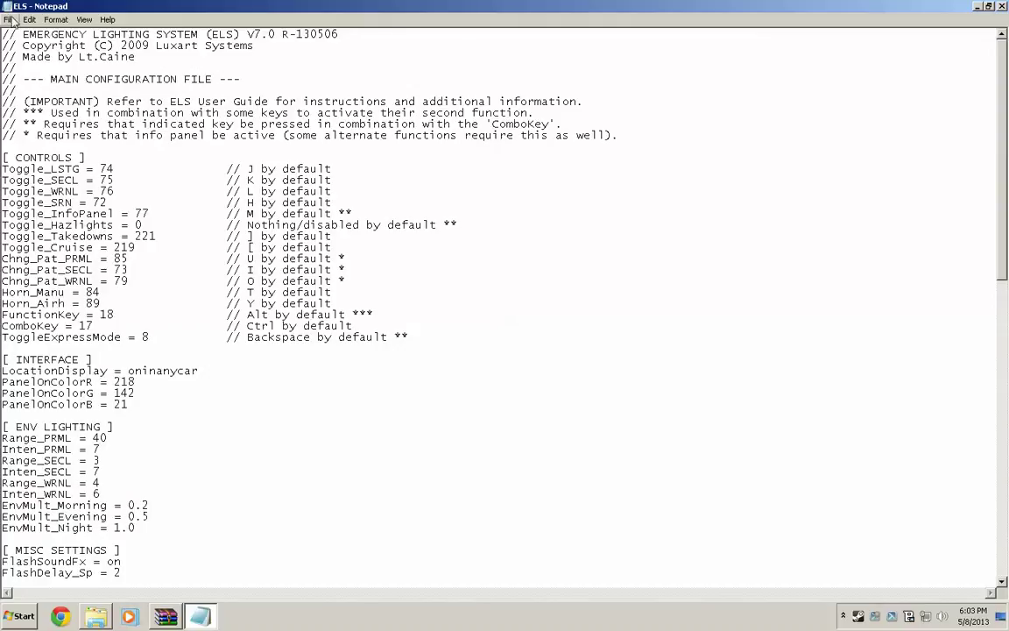
# Step: Save ELS.ini, then close Notepad, the GTAIV folder and the ELS V7 archive
pyautogui.click(11, 20)
pyautogui.click(24, 58)
pyautogui.hotkey('alt', 'F4')
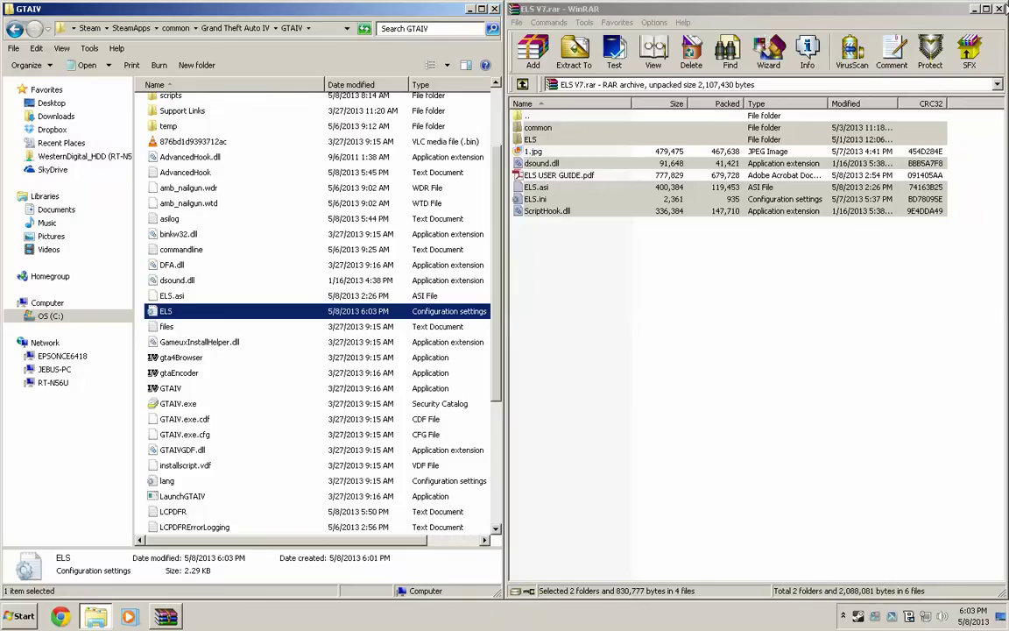
pyautogui.click(495, 11)
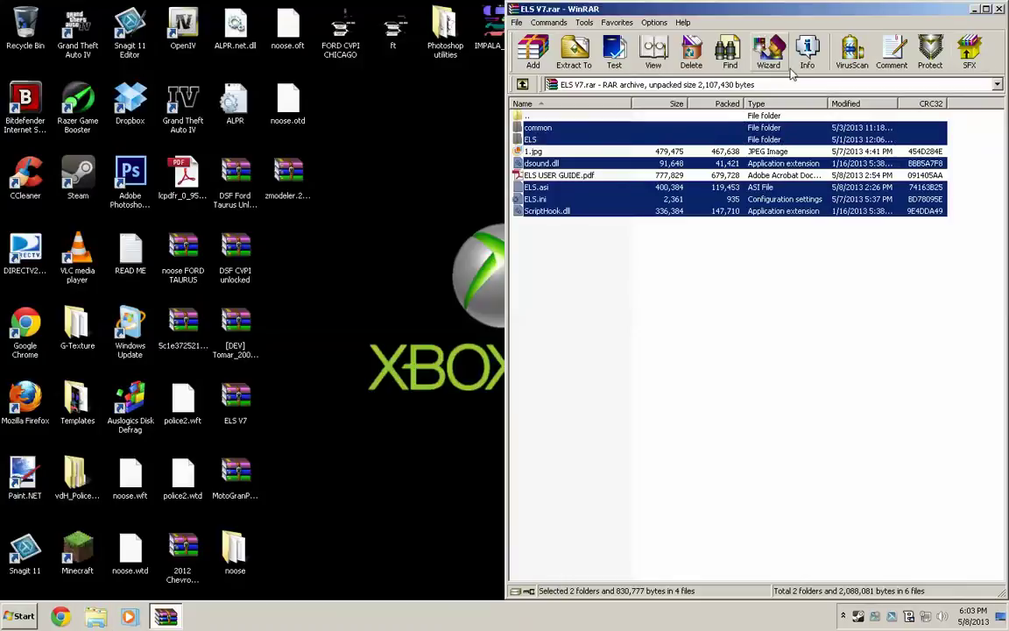
pyautogui.click(1000, 9)
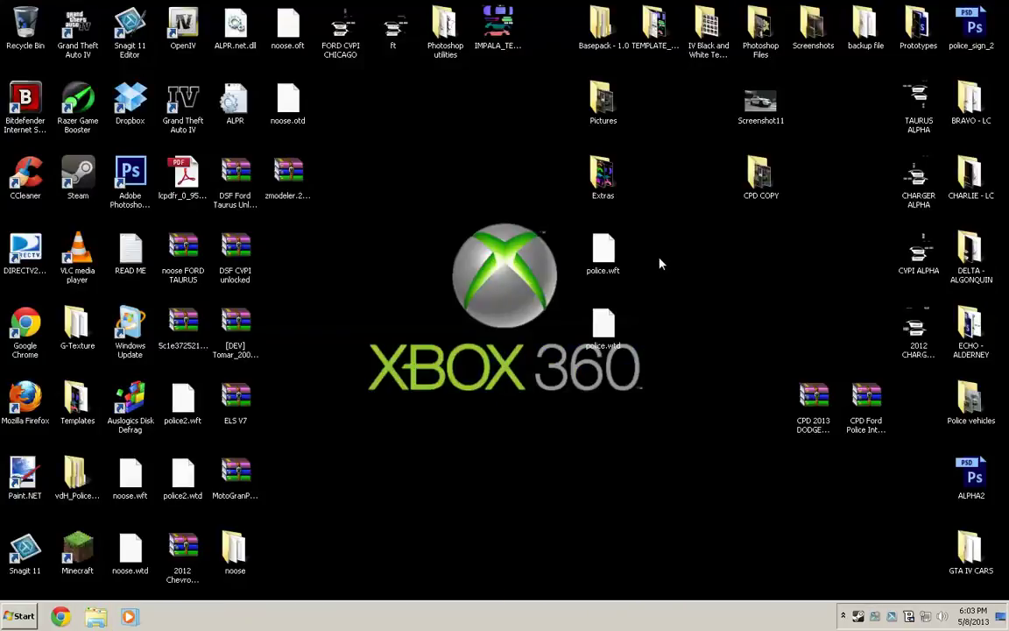